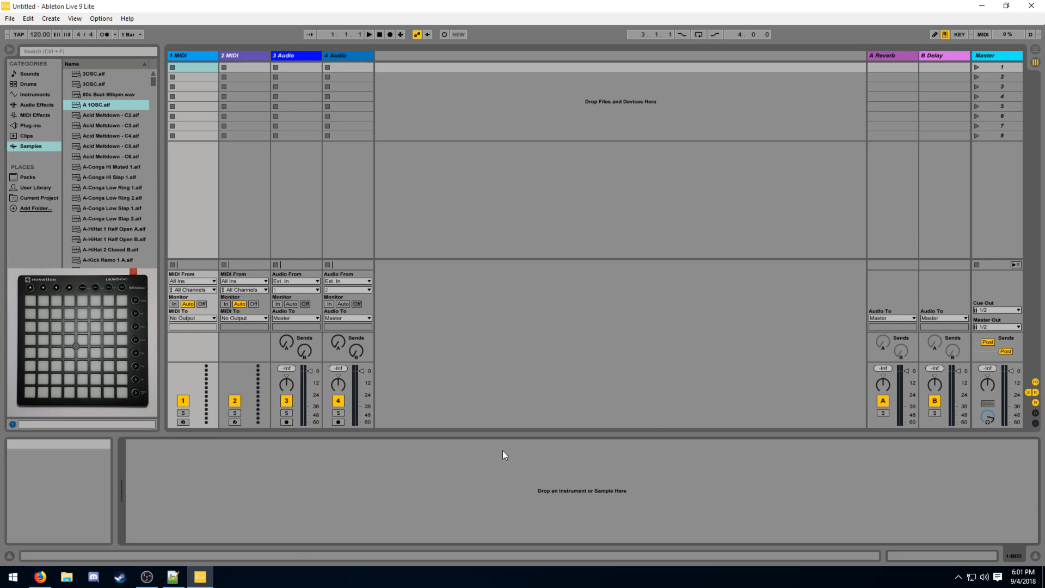
# Step: In Preferences Link/MIDI, set Control Surface 1 to Launchpad MK2 and close Preferences
pyautogui.hotkey('ctrl', ',')
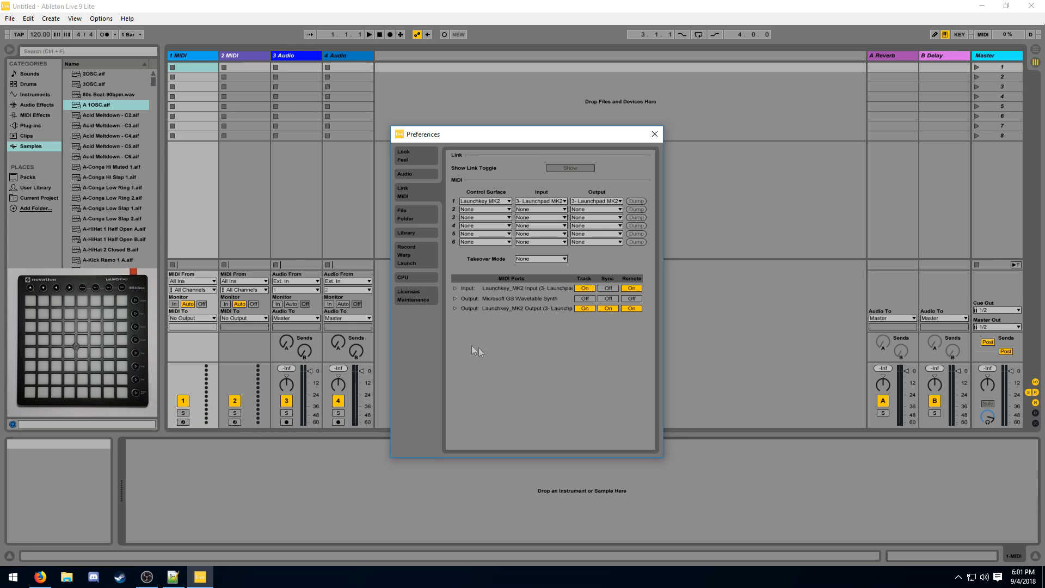
pyautogui.click(484, 201)
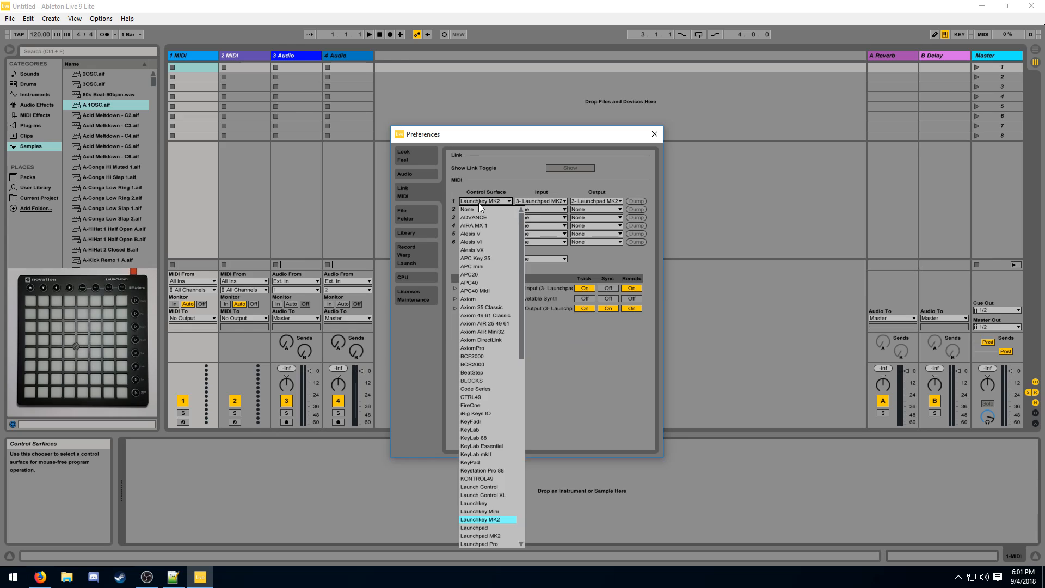
pyautogui.scroll(-1, 493, 482)
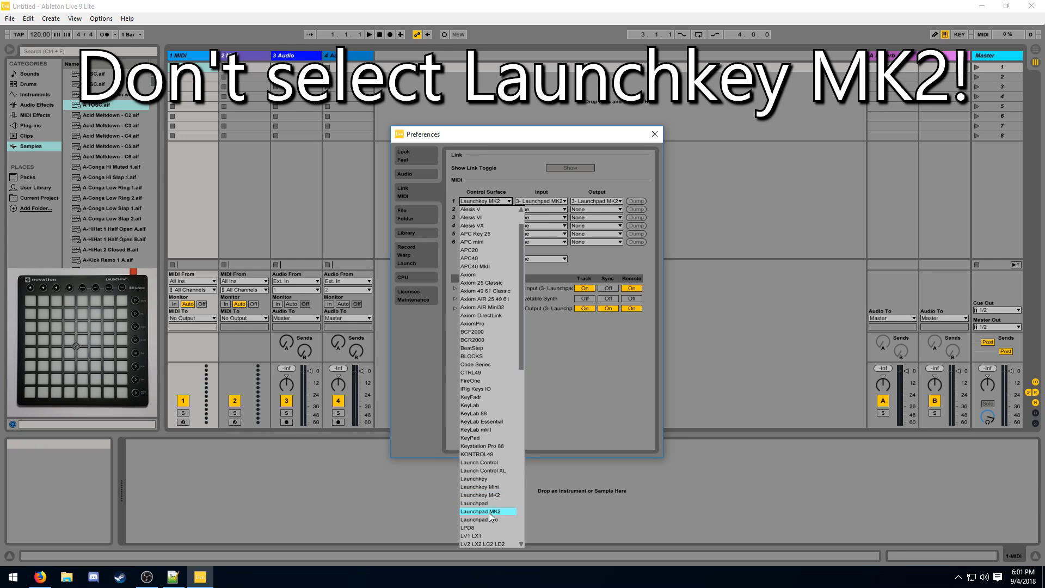
pyautogui.click(489, 512)
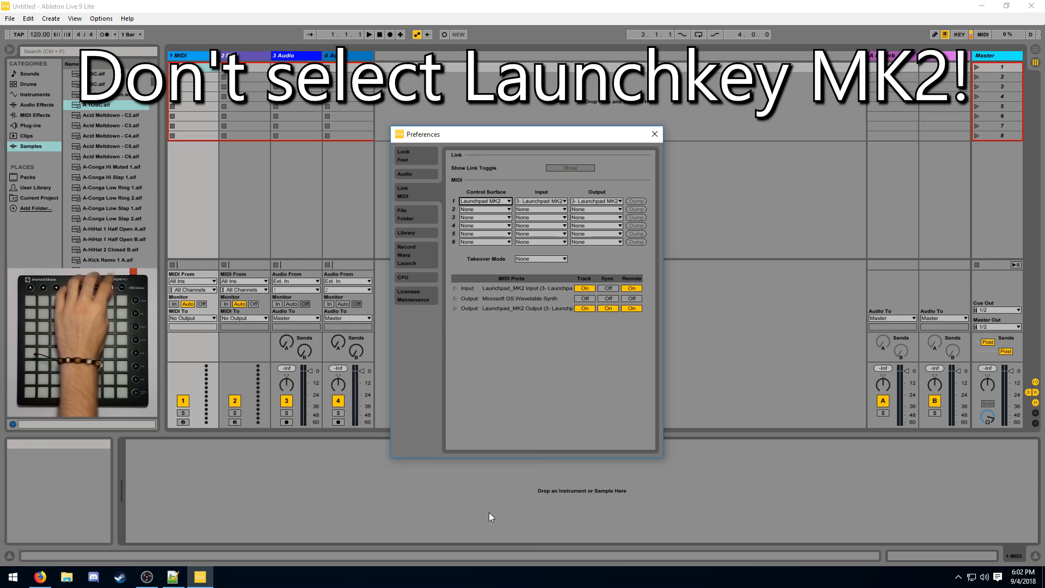
pyautogui.press('Escape')
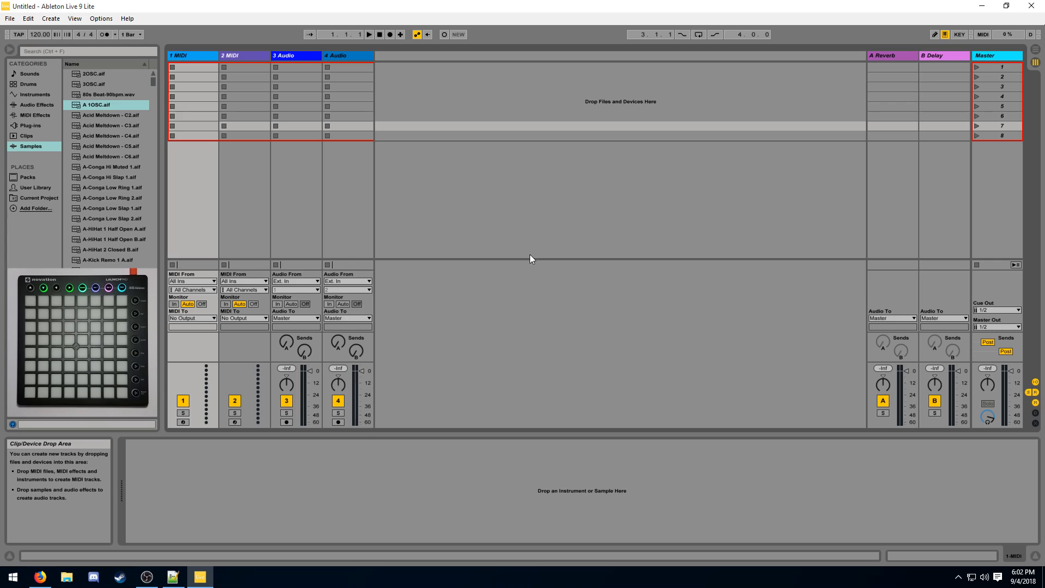
pyautogui.moveTo(205, 135); pyautogui.dragTo(206, 68)
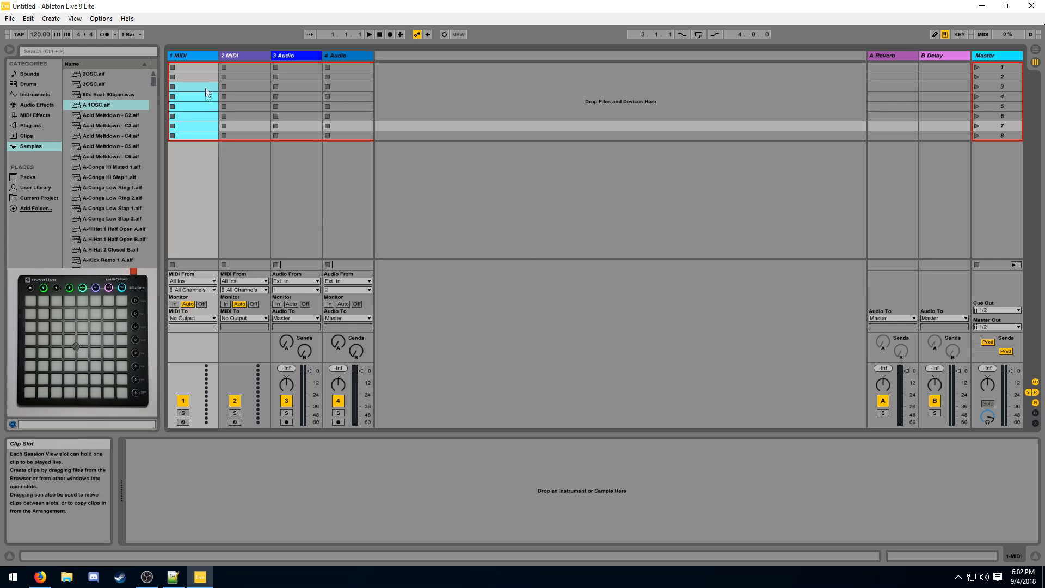
pyautogui.click(244, 55)
pyautogui.click(296, 56)
pyautogui.click(349, 56)
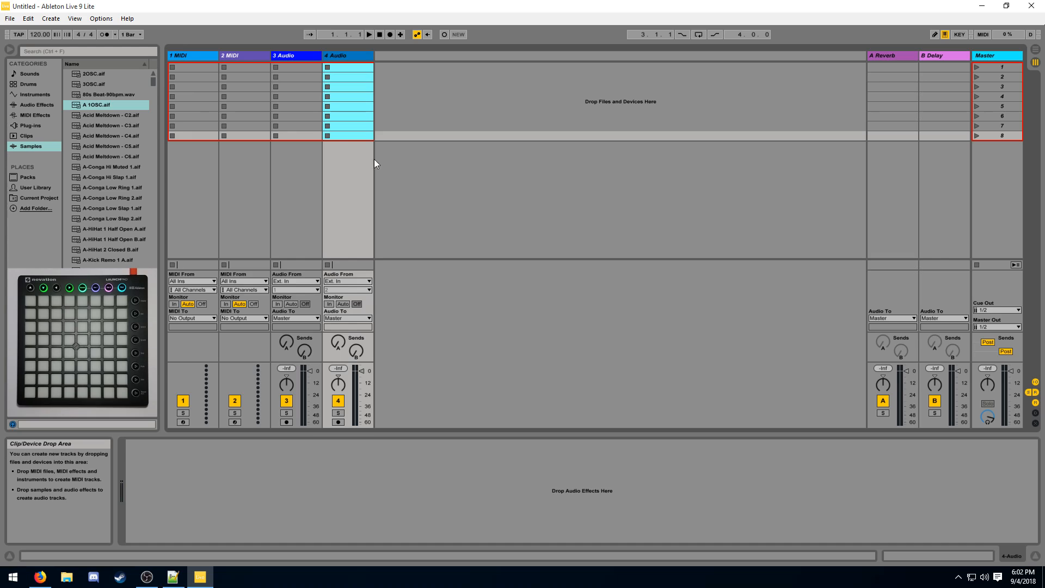
pyautogui.click(193, 55)
pyautogui.click(243, 55)
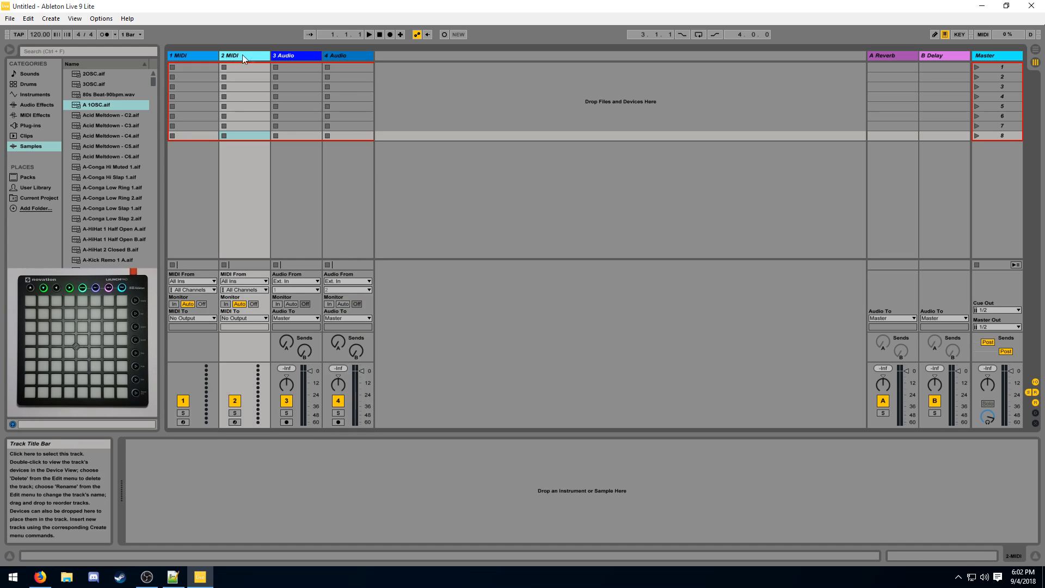
pyautogui.click(296, 55)
pyautogui.click(343, 54)
pyautogui.click(889, 55)
pyautogui.click(943, 56)
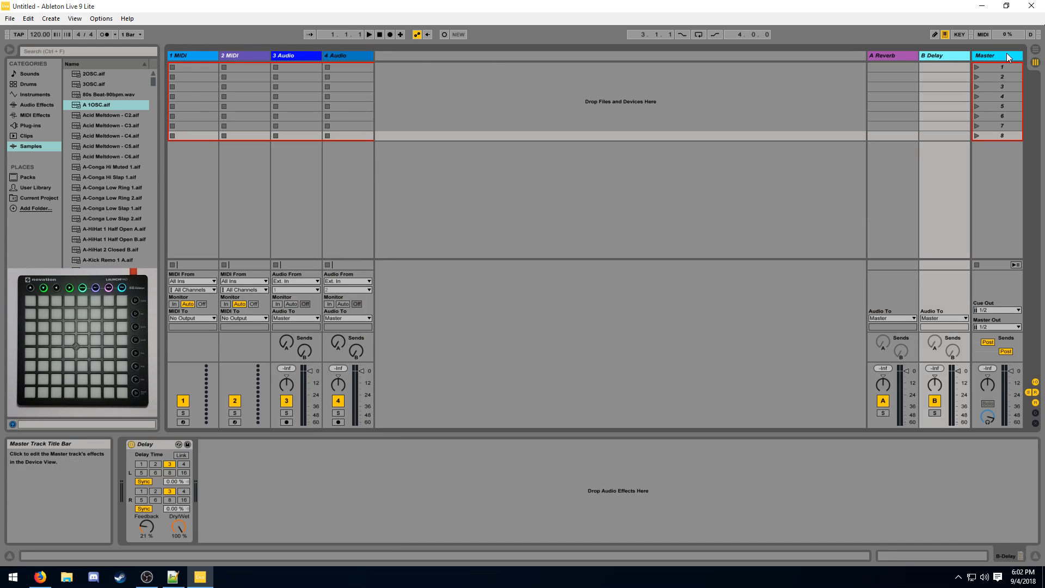
pyautogui.click(994, 56)
pyautogui.click(182, 53)
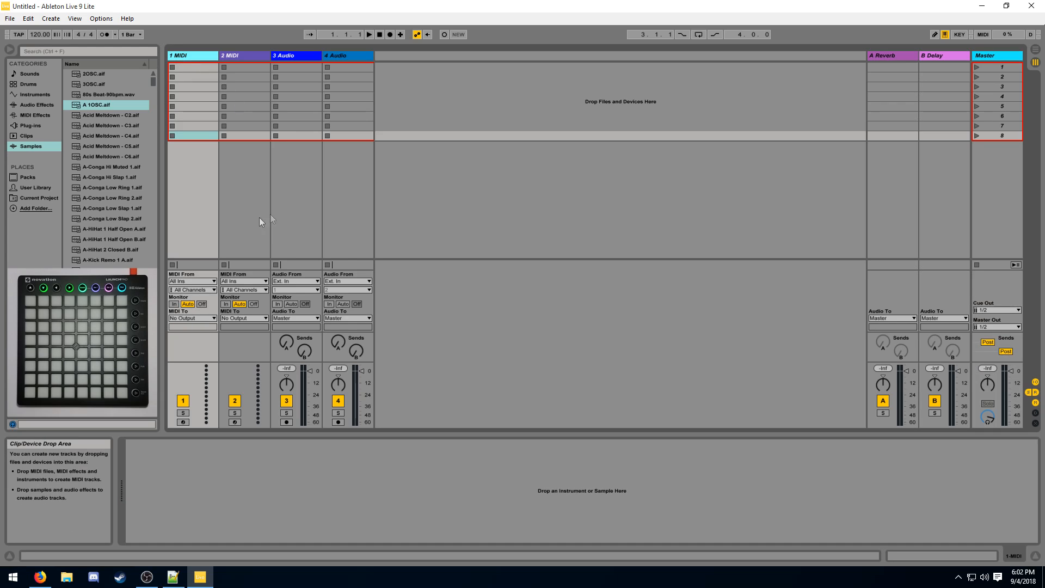
pyautogui.click(997, 55)
pyautogui.press('Tab')
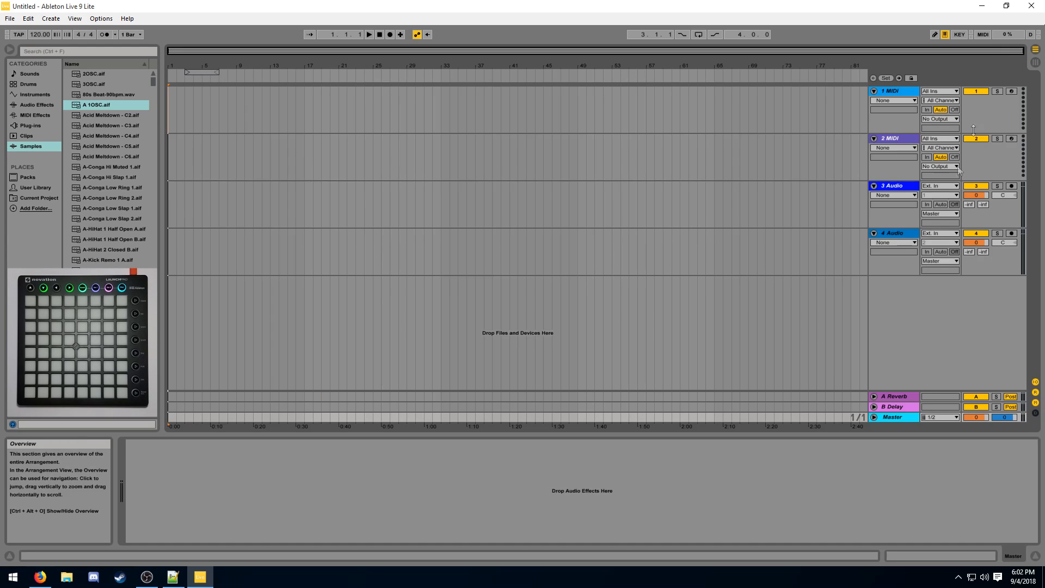
pyautogui.press('Tab')
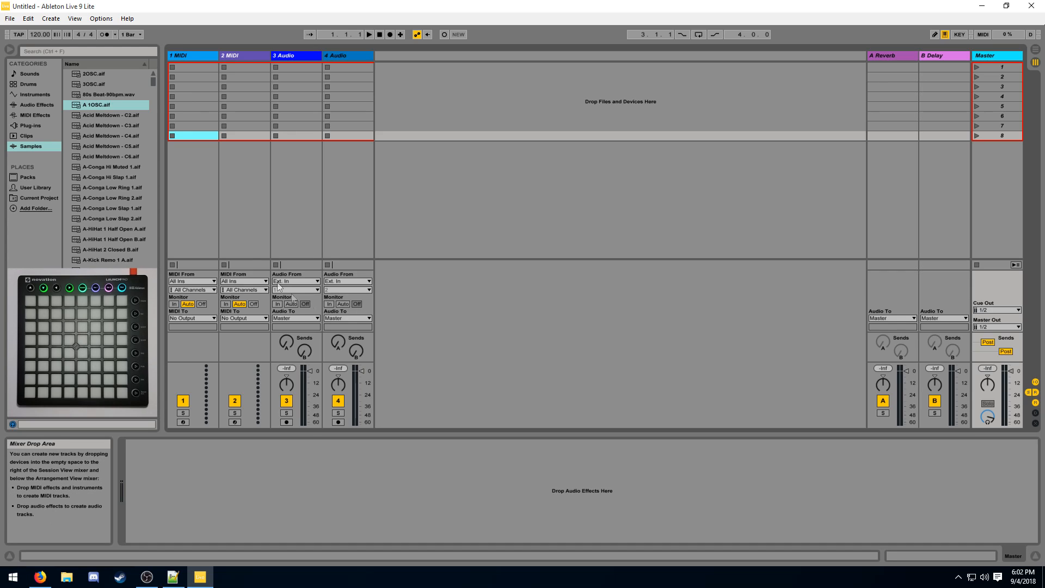
pyautogui.click(196, 185)
pyautogui.click(237, 181)
pyautogui.click(282, 175)
pyautogui.click(330, 175)
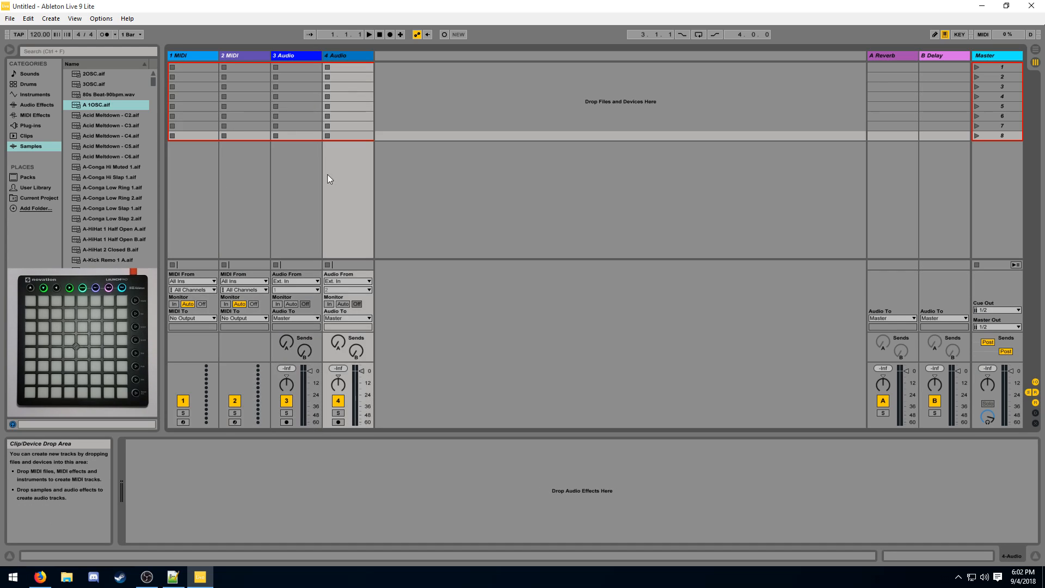
pyautogui.click(236, 178)
pyautogui.click(196, 179)
pyautogui.click(293, 172)
pyautogui.click(313, 56)
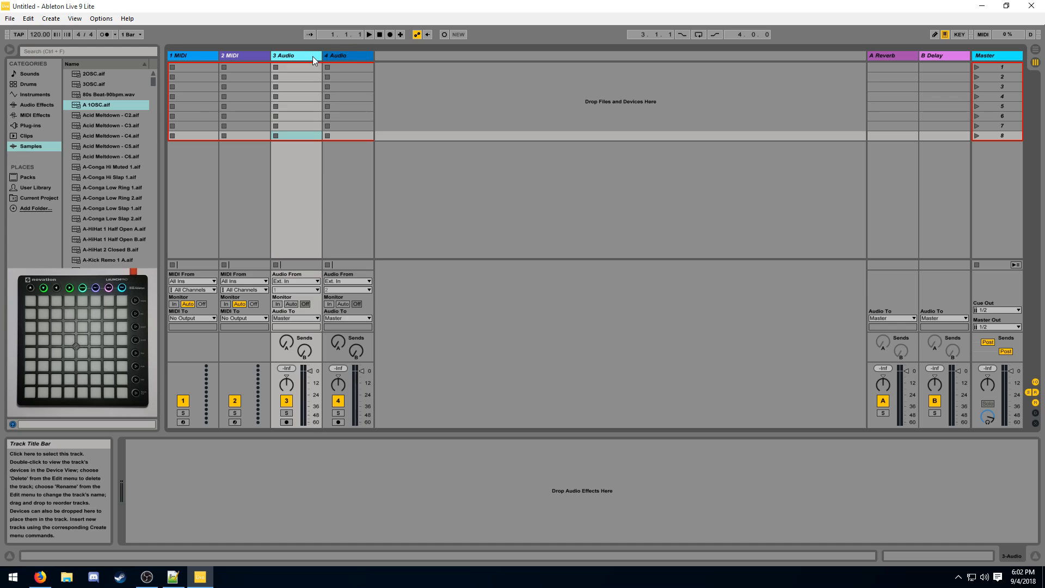
pyautogui.click(28, 18)
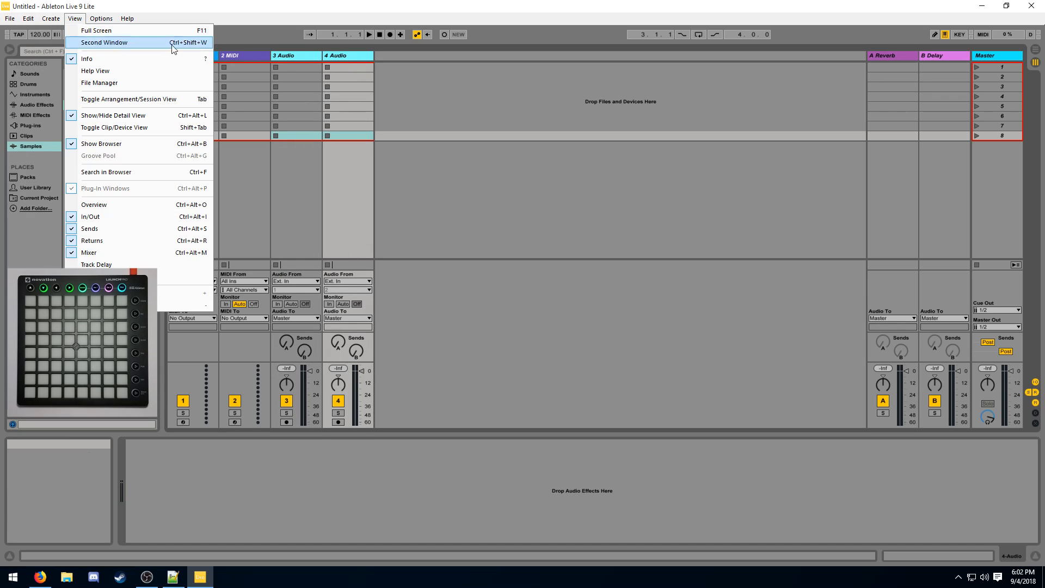
pyautogui.click(307, 104)
pyautogui.click(302, 77)
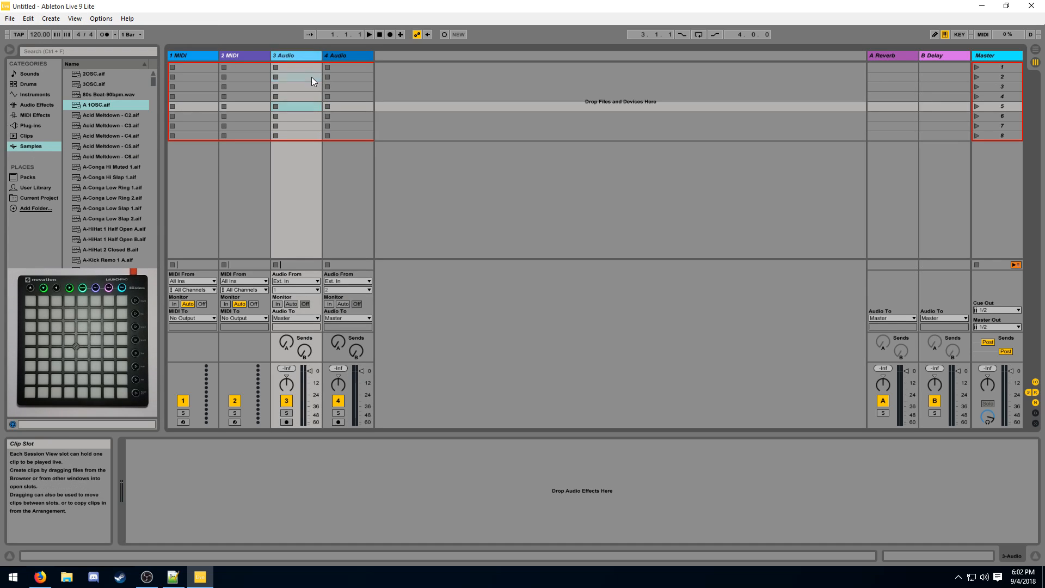
pyautogui.press('Tab')
pyautogui.press('Tab')
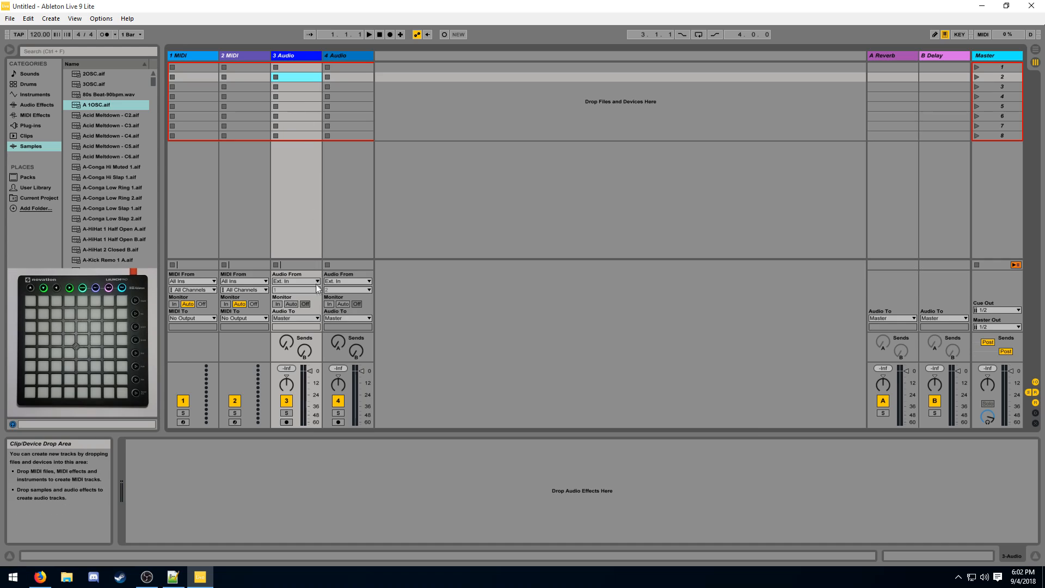
pyautogui.hotkey('ctrl', 'a')
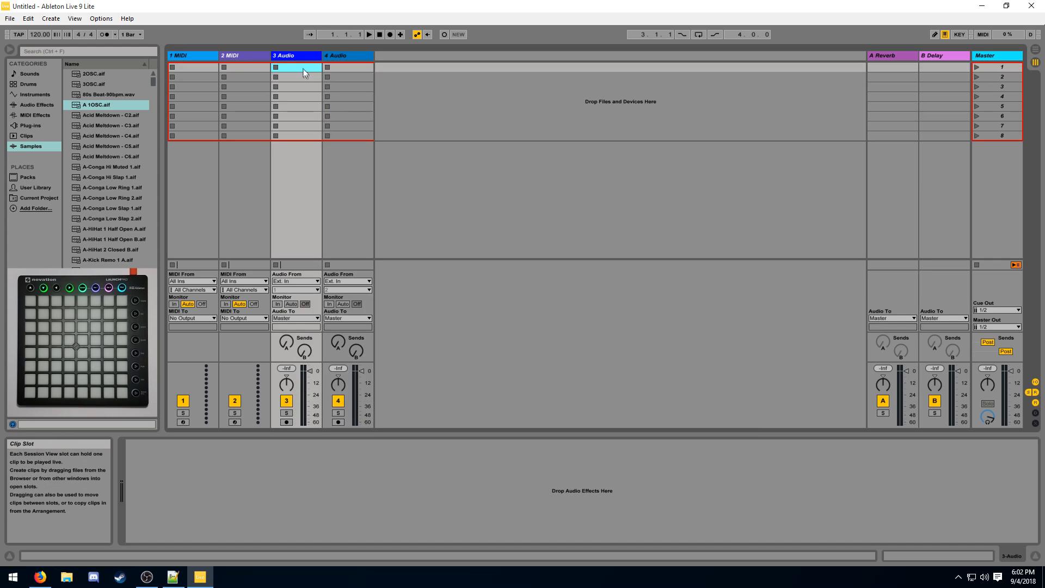
pyautogui.click(355, 137)
pyautogui.click(355, 502)
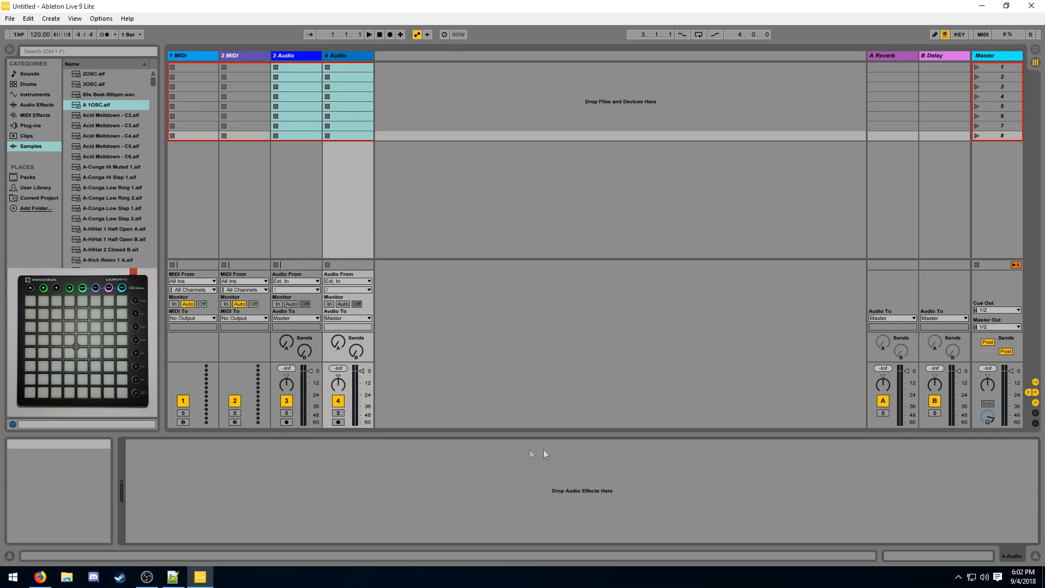
pyautogui.click(185, 54)
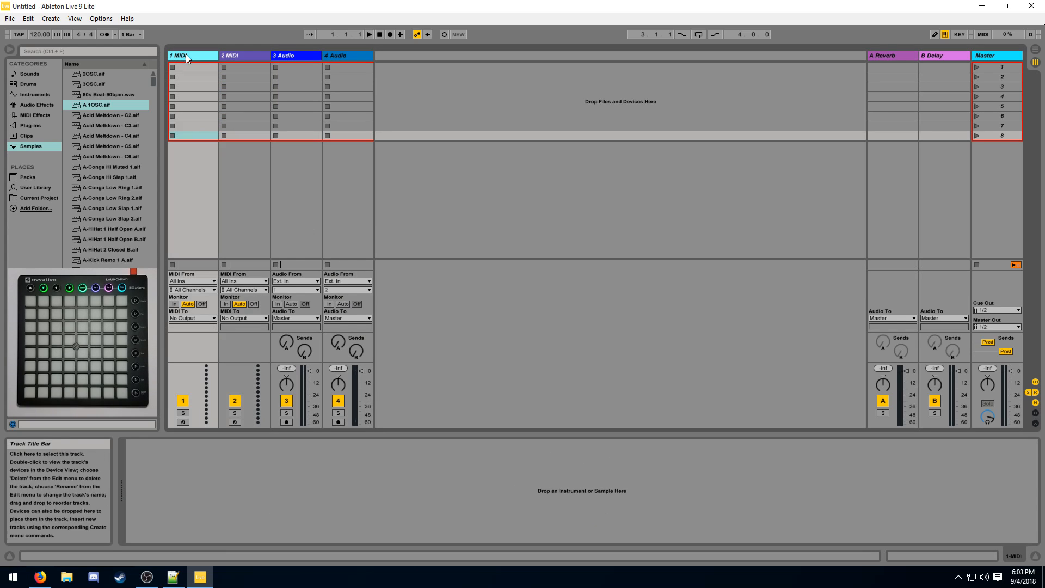
pyautogui.keyDown('shift'); pyautogui.click(233, 57); pyautogui.keyUp('shift')
pyautogui.moveTo(278, 135); pyautogui.dragTo(362, 70)
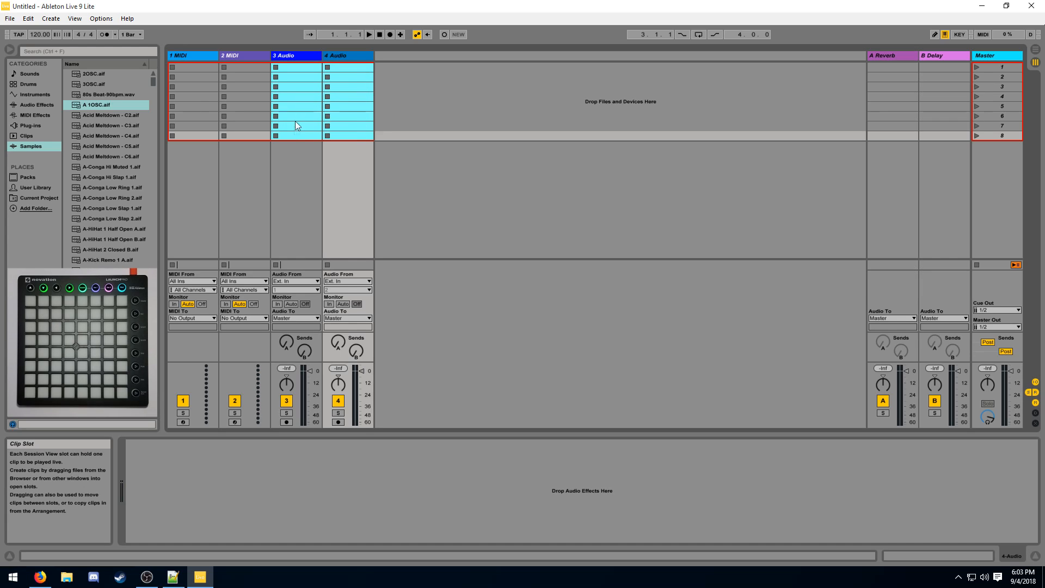
pyautogui.moveTo(289, 135); pyautogui.dragTo(354, 69)
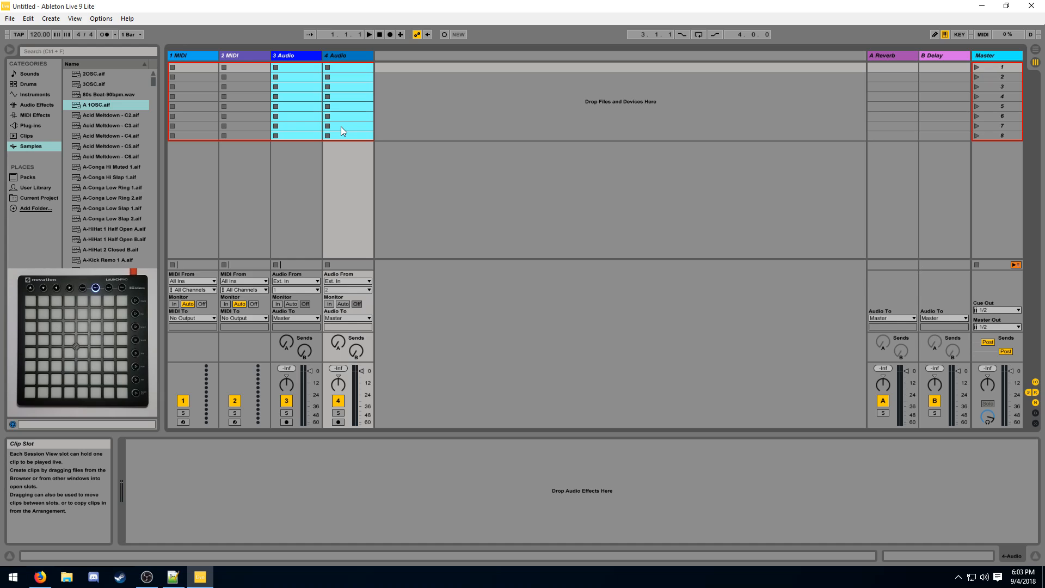
pyautogui.click(437, 101)
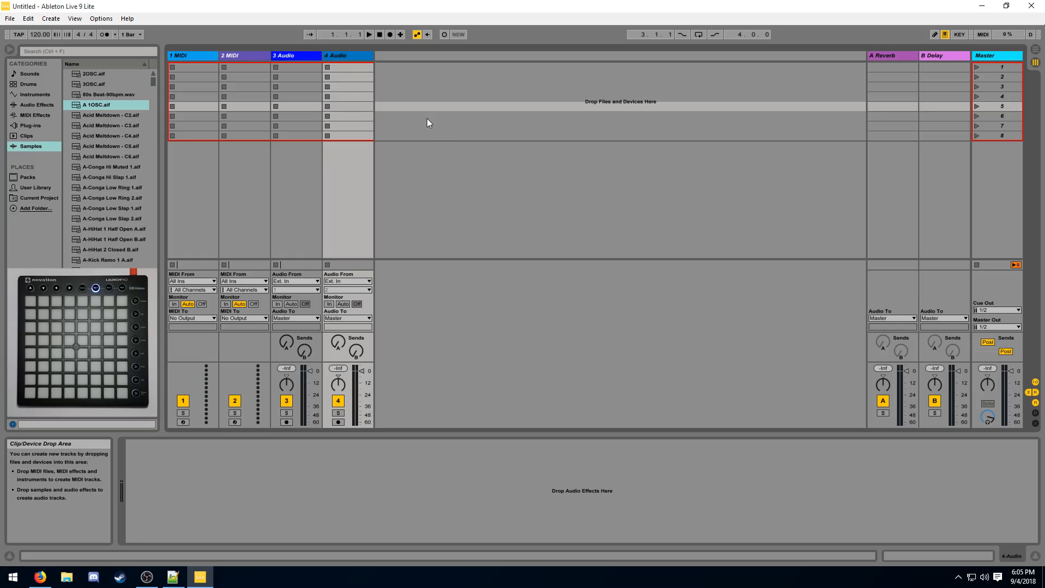
# Step: Toggle the mixer's I/O, sends and returns sections until the return tracks are visible
pyautogui.click(196, 68)
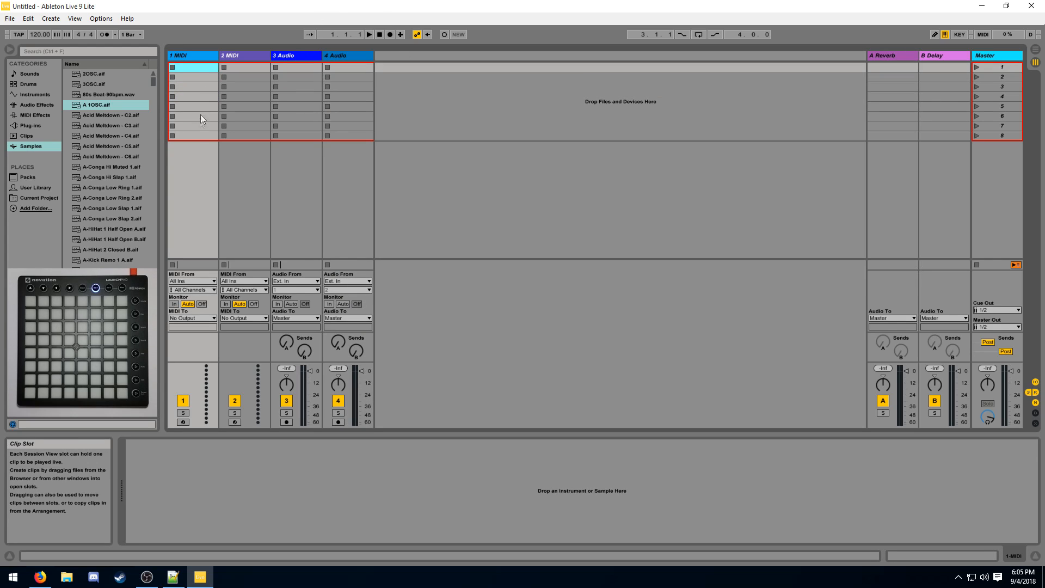
pyautogui.click(199, 135)
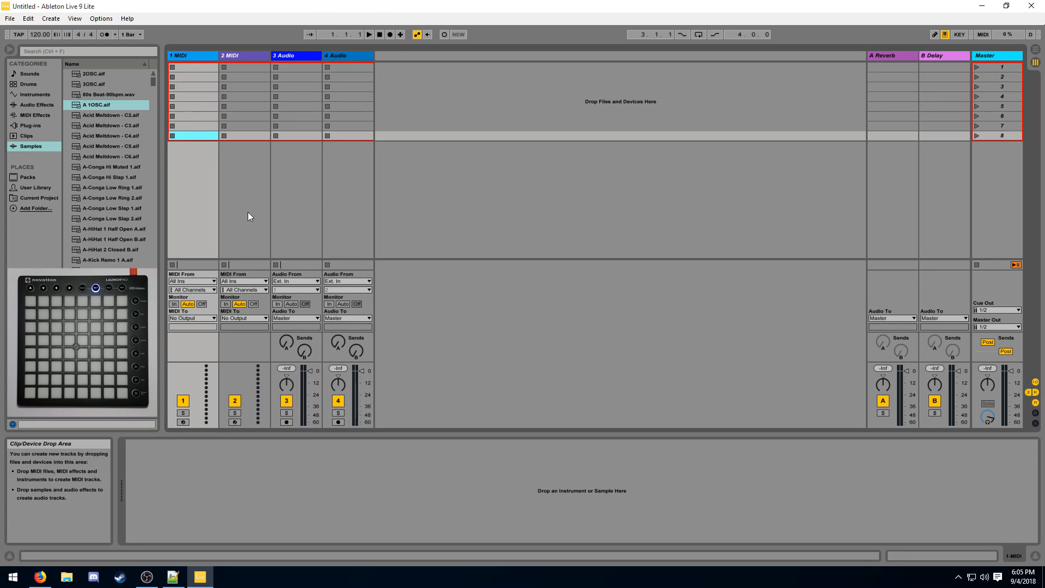
pyautogui.click(205, 242)
pyautogui.click(1036, 382)
pyautogui.click(1035, 401)
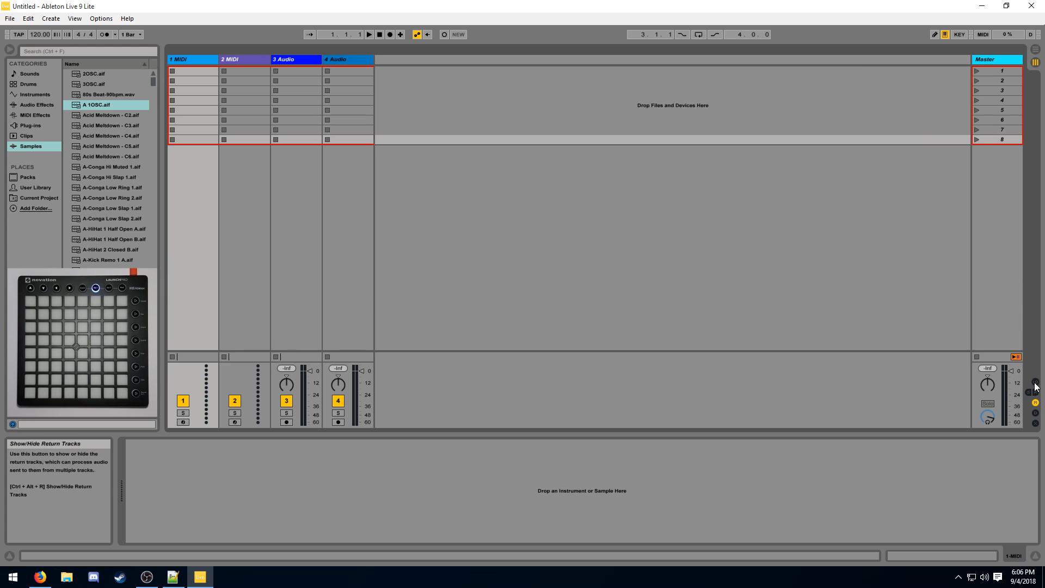
pyautogui.click(1035, 383)
pyautogui.click(1035, 401)
pyautogui.click(1035, 393)
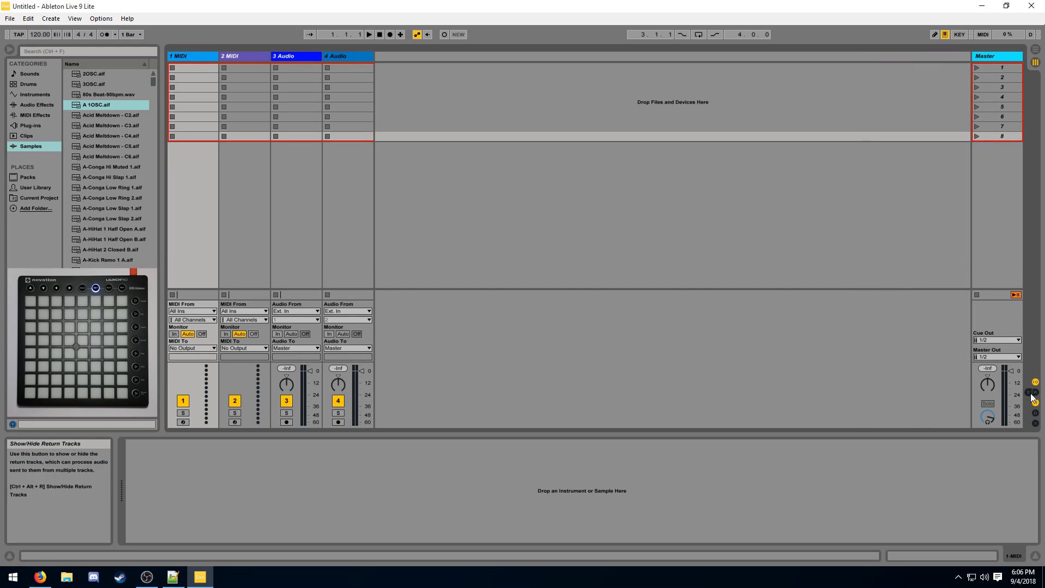
pyautogui.click(1035, 392)
pyautogui.click(1036, 402)
# Step: Delete the A Reverb and B Delay return tracks, leaving tracks 1–4 and Master
pyautogui.click(886, 56)
pyautogui.click(947, 58)
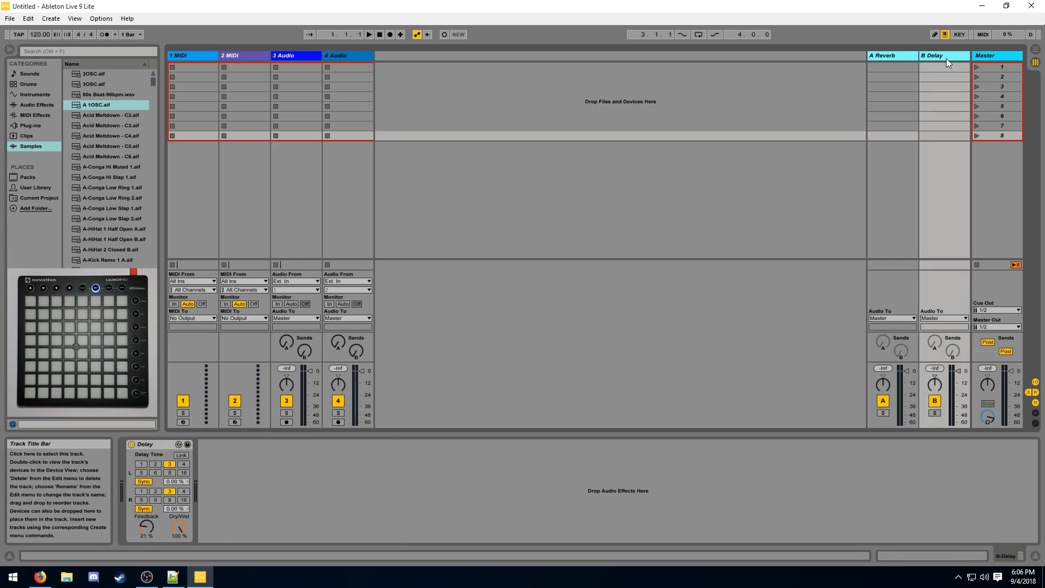
pyautogui.press('Delete')
pyautogui.press('Delete')
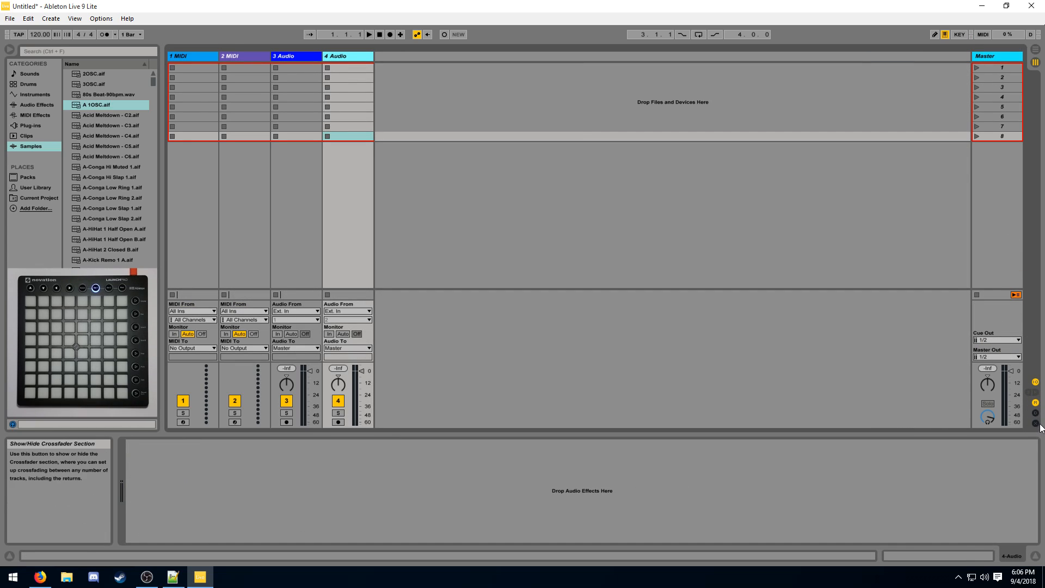
pyautogui.click(1035, 414)
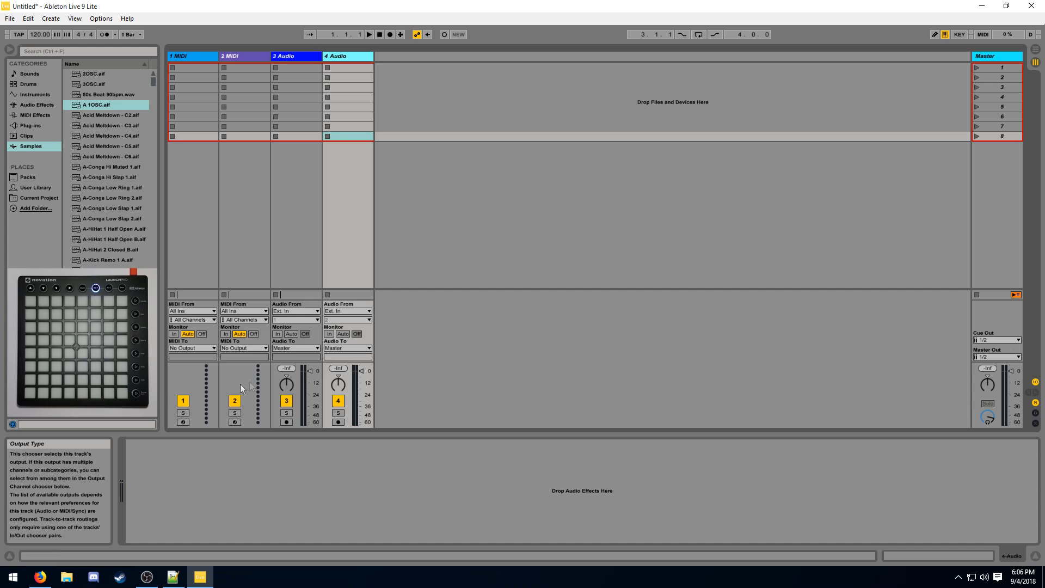
pyautogui.click(192, 311)
# Step: Set track 1's MIDI From and MIDI To to Launchpad MK2 and arm it for recording
pyautogui.click(198, 327)
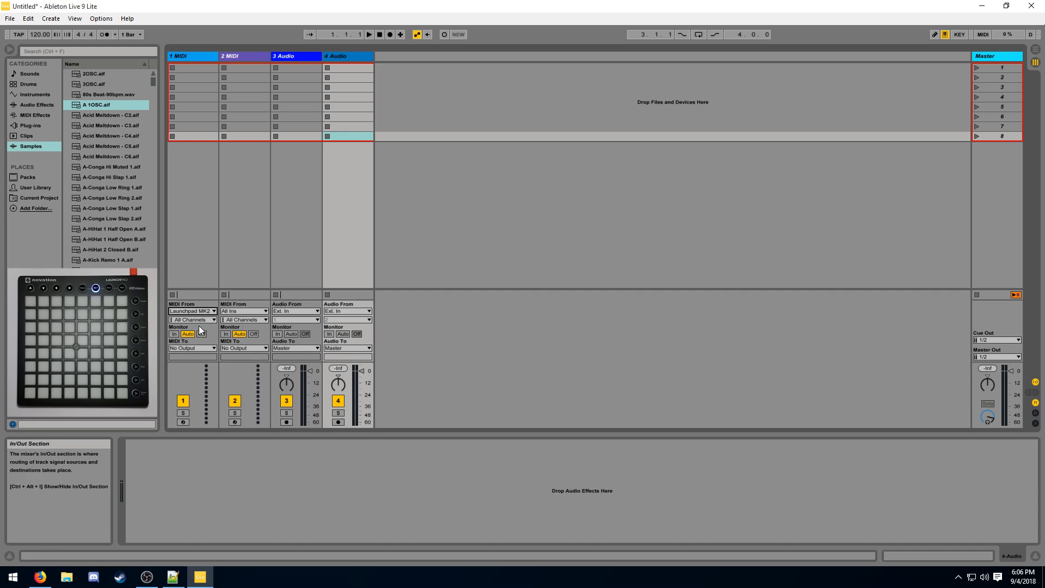
pyautogui.click(196, 350)
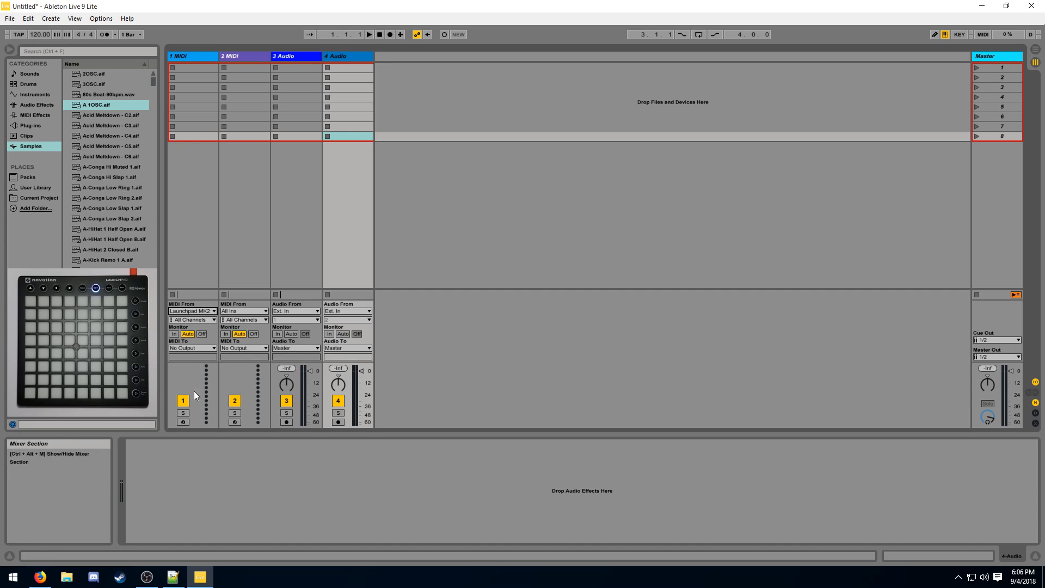
pyautogui.click(201, 364)
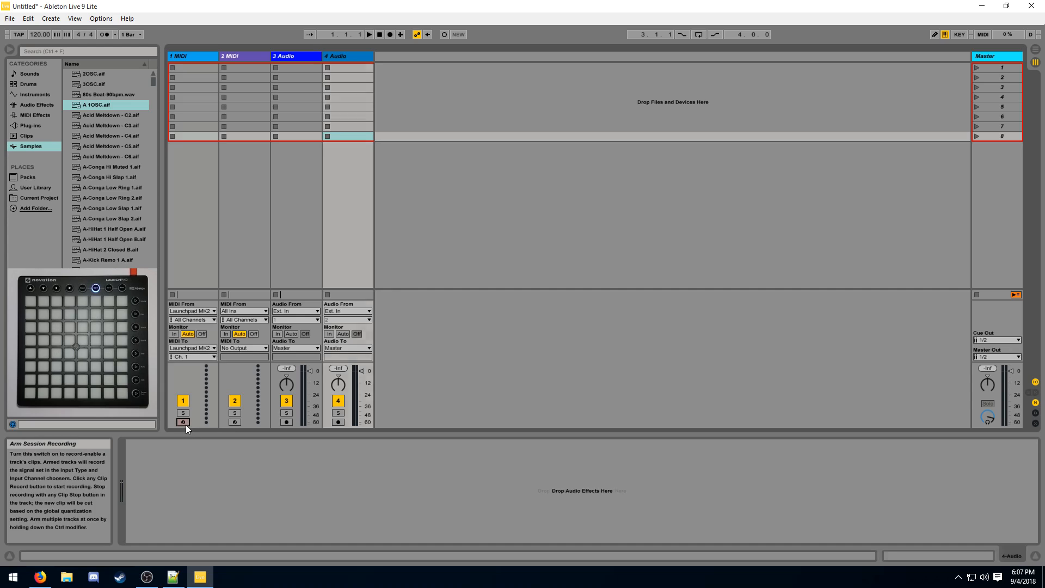
pyautogui.click(183, 422)
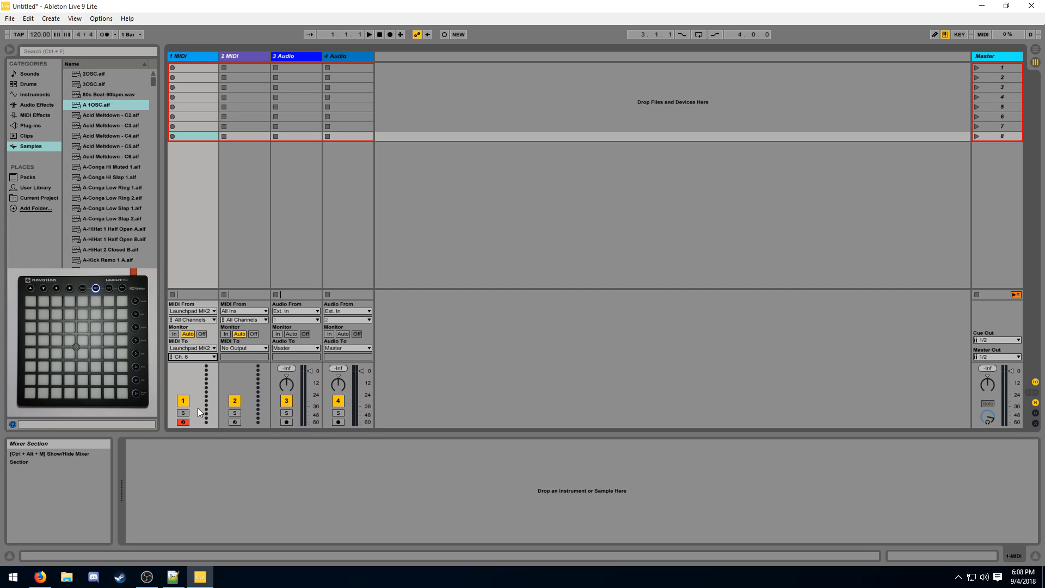
# Step: Search the library for 'piano' across all categories and preview several Grand Piano samples
pyautogui.click(36, 94)
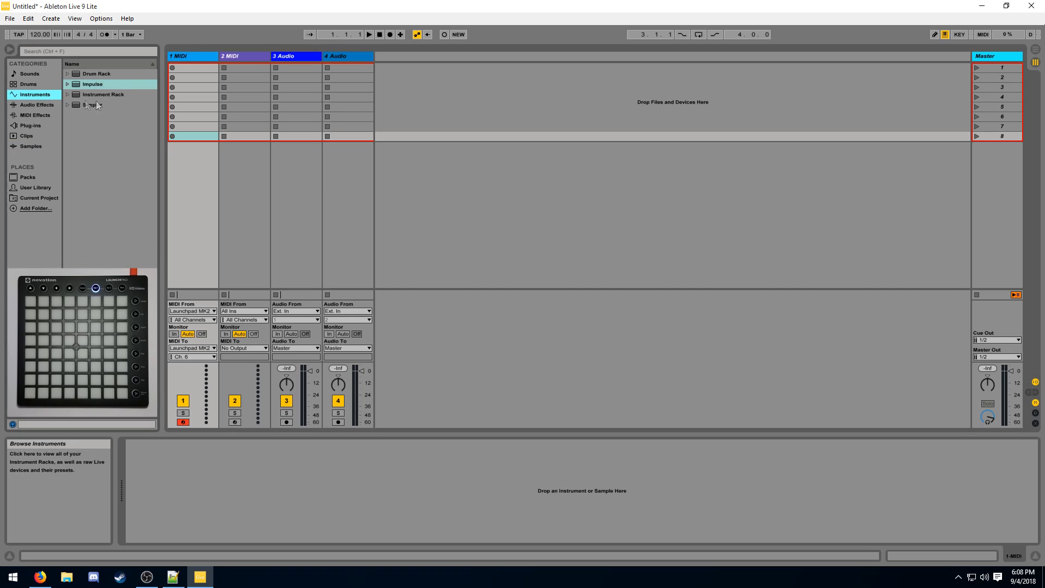
pyautogui.click(92, 84)
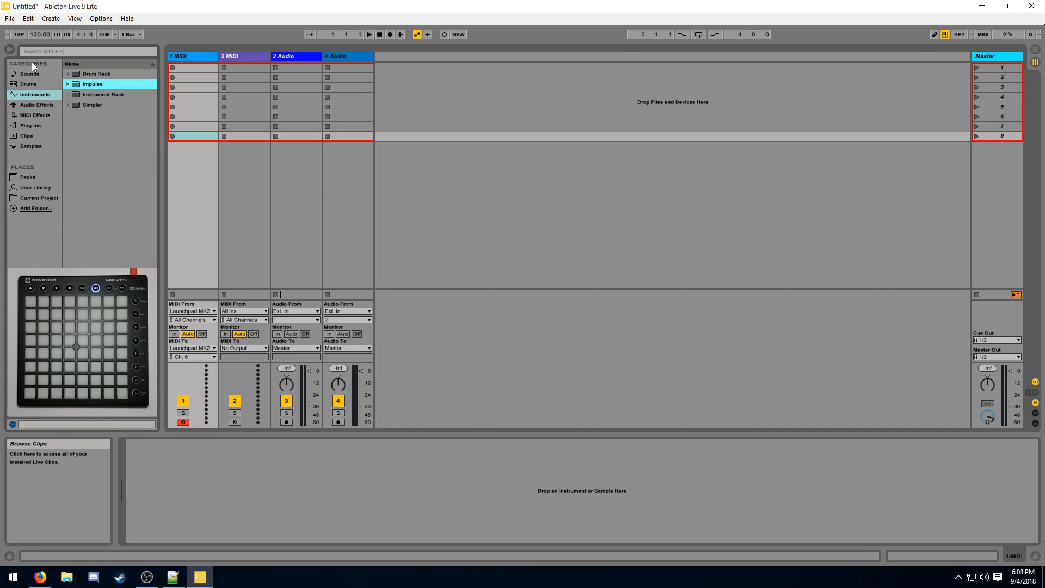
pyautogui.click(50, 50)
pyautogui.write('pian')
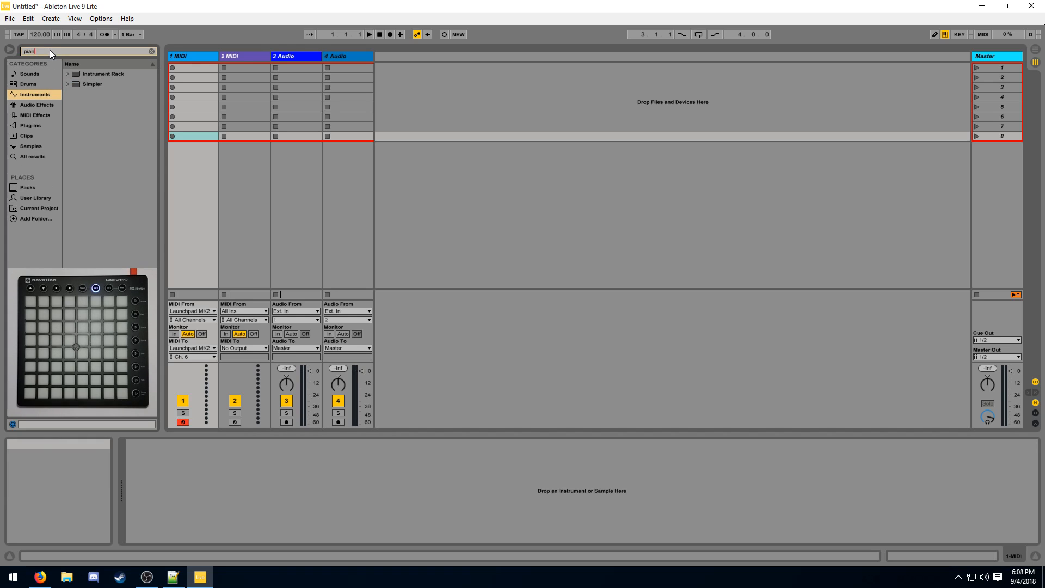
pyautogui.write('o')
pyautogui.click(37, 156)
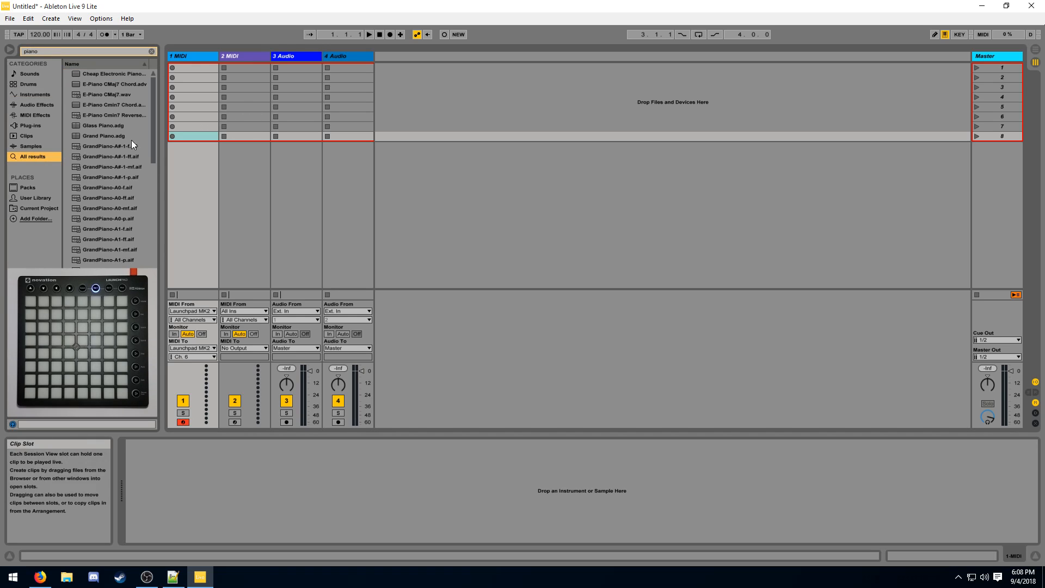
pyautogui.scroll(-5, 130, 163)
pyautogui.scroll(-5, 147, 221)
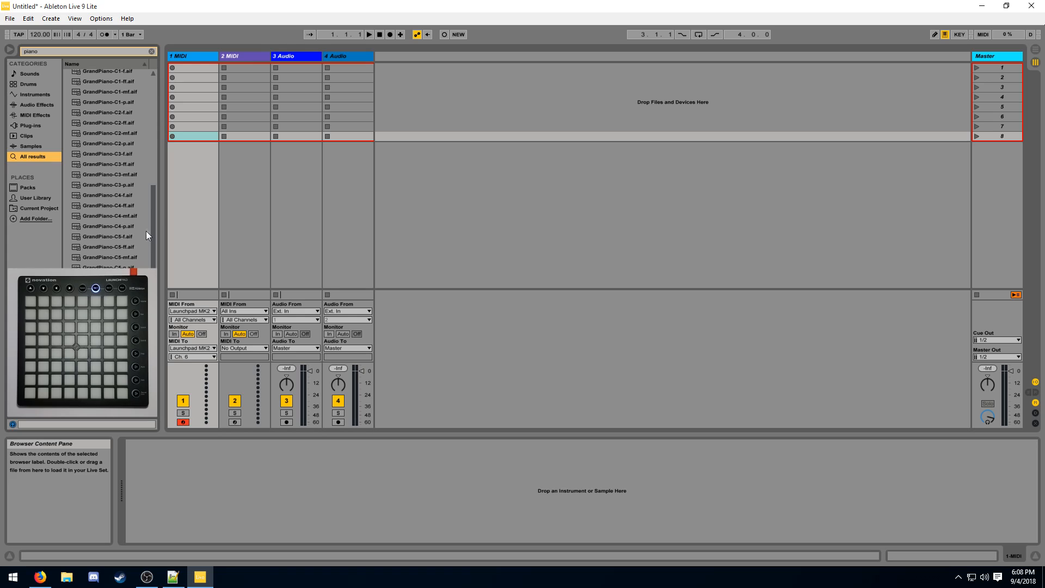
pyautogui.click(116, 163)
pyautogui.click(123, 185)
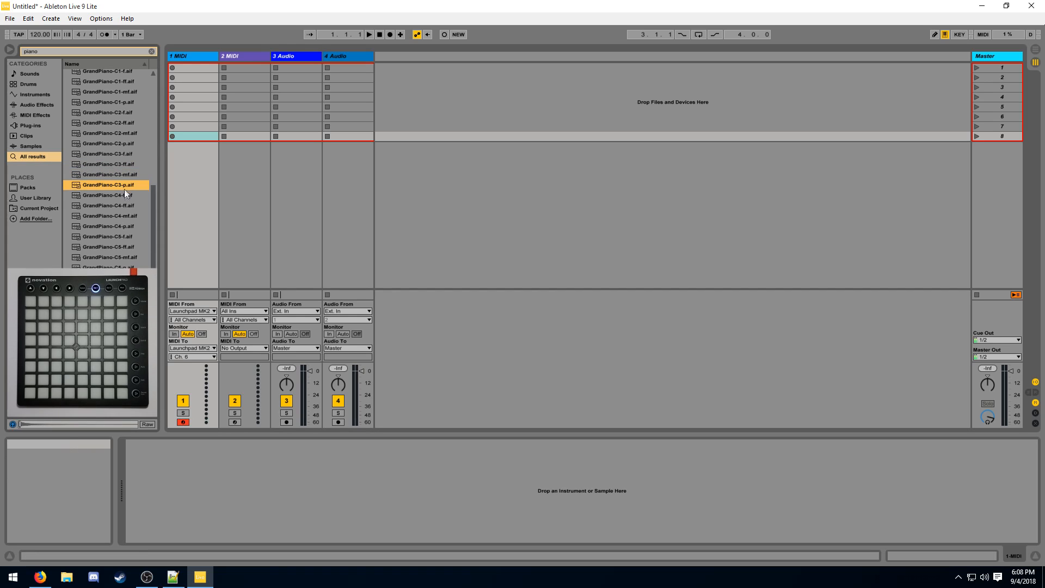
pyautogui.click(125, 205)
pyautogui.scroll(-5, 154, 211)
pyautogui.scroll(-5, 154, 245)
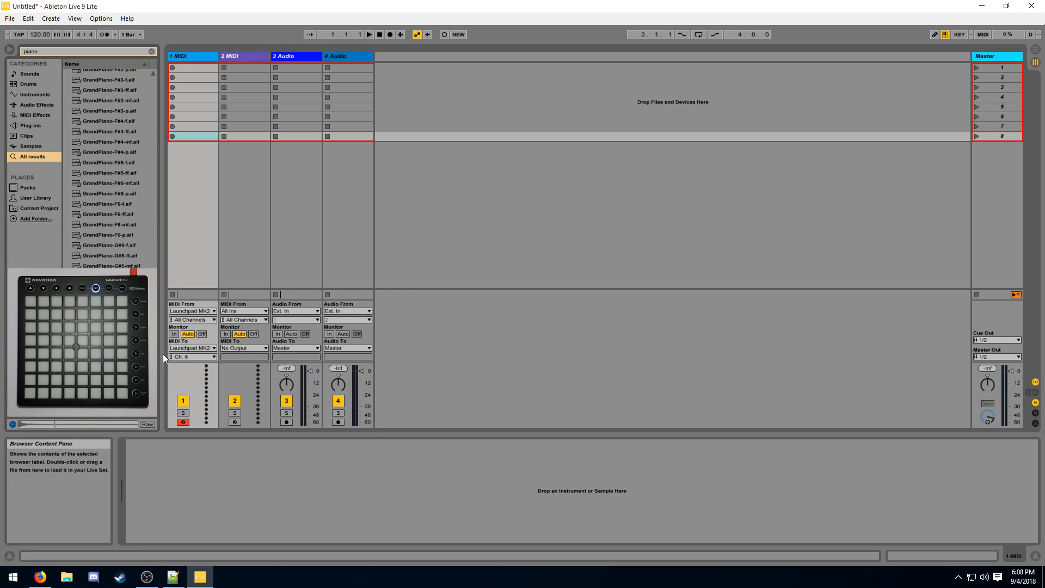
pyautogui.scroll(10, 123, 163)
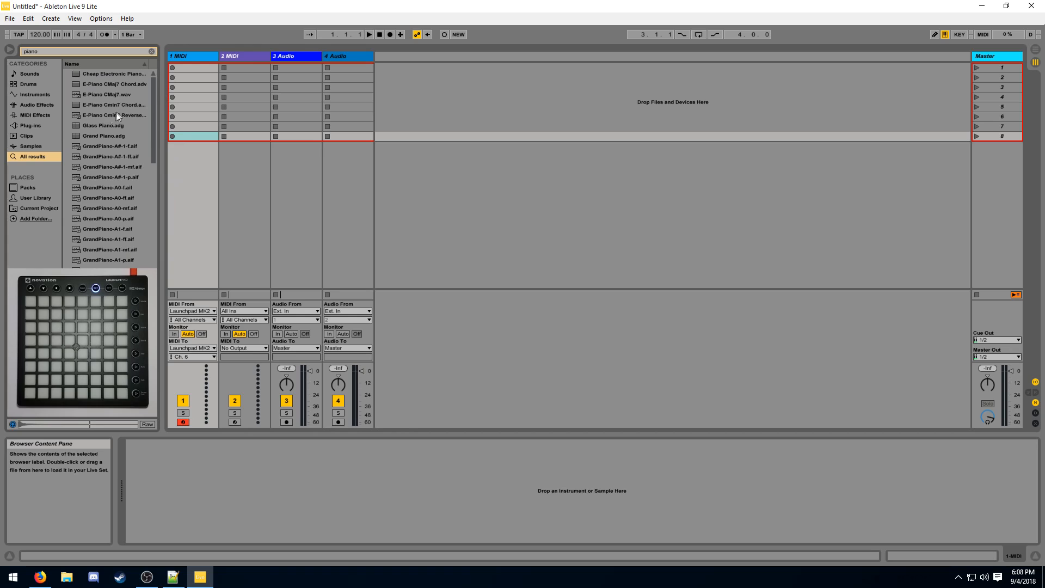
# Step: Load Grand Piano.adg onto track 1 and reselect the track to show its devices
pyautogui.click(104, 125)
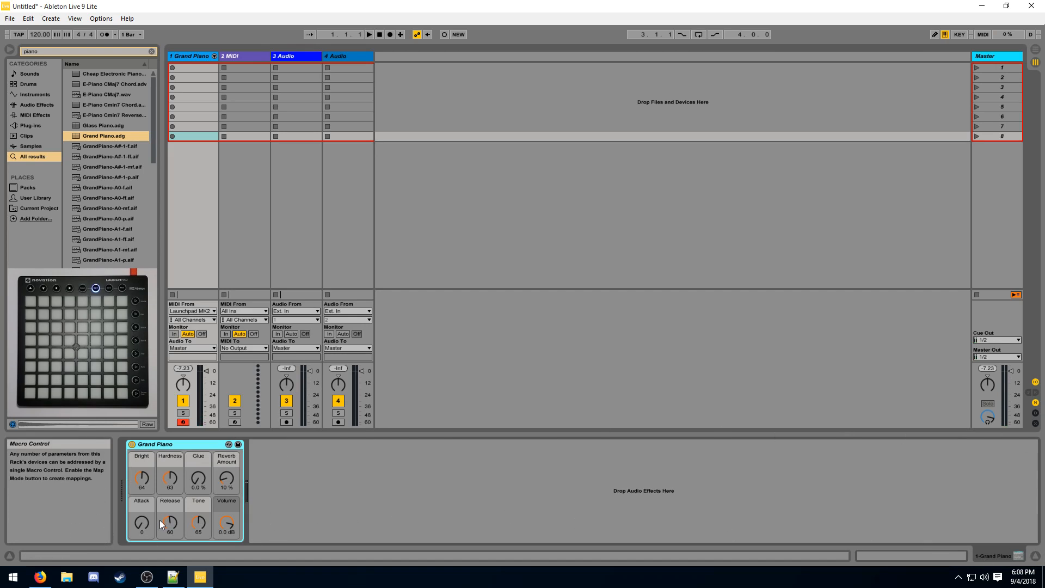
pyautogui.click(241, 55)
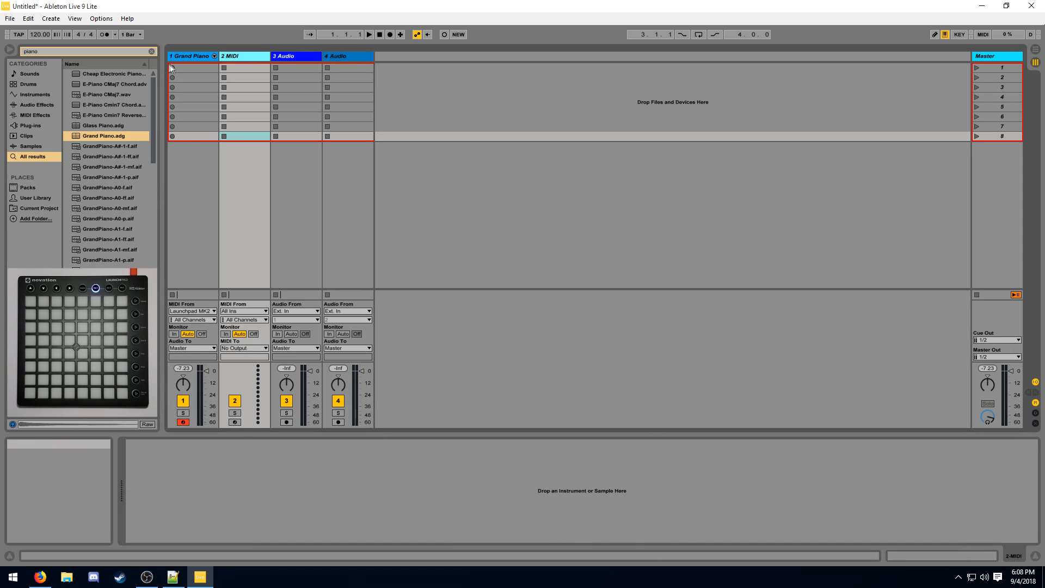
pyautogui.click(188, 56)
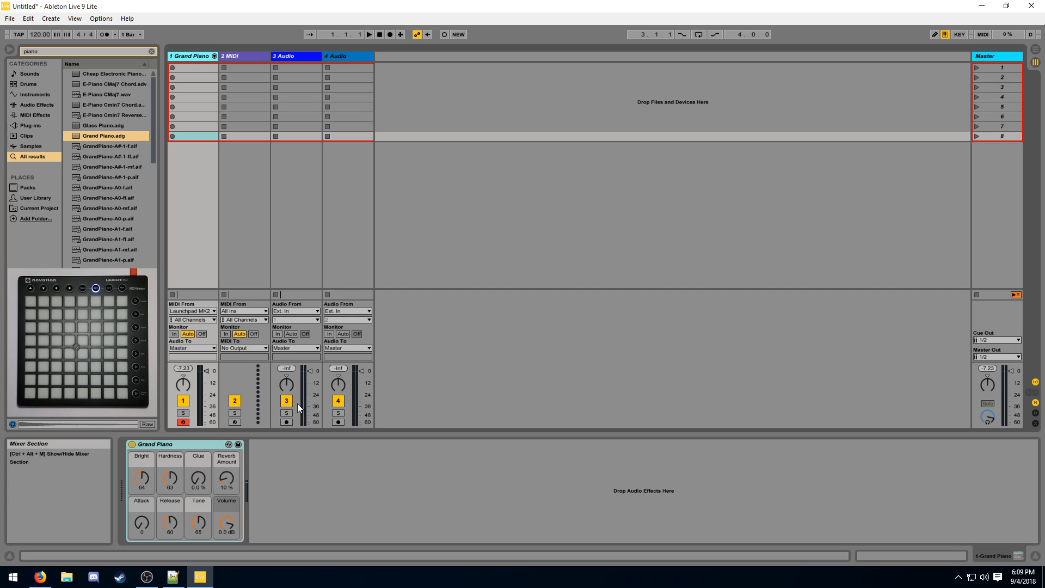
pyautogui.click(32, 105)
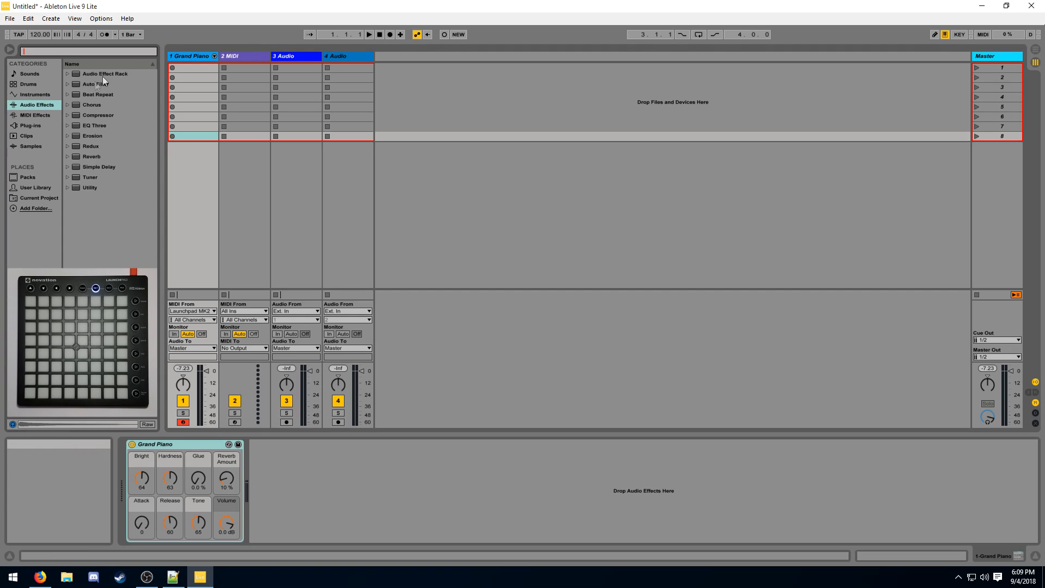
pyautogui.moveTo(96, 84); pyautogui.dragTo(328, 489)
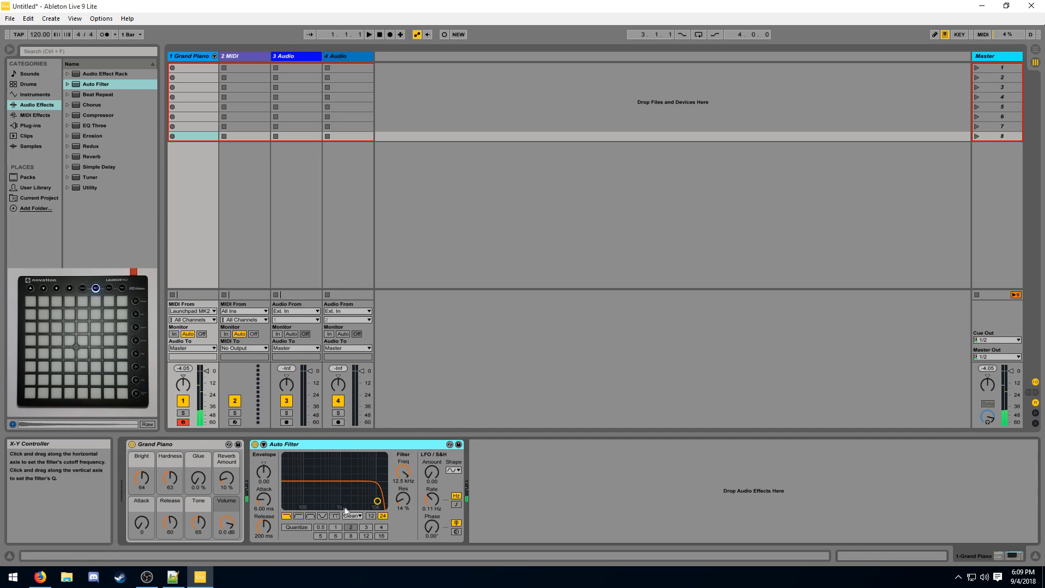
pyautogui.moveTo(403, 472); pyautogui.dragTo(409, 477)
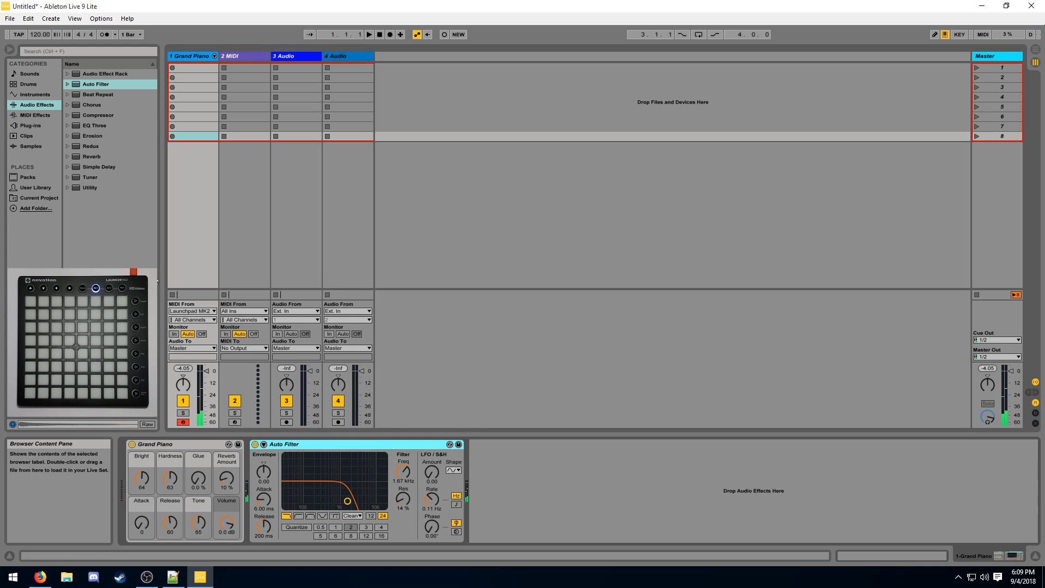
pyautogui.click(33, 117)
pyautogui.click(148, 489)
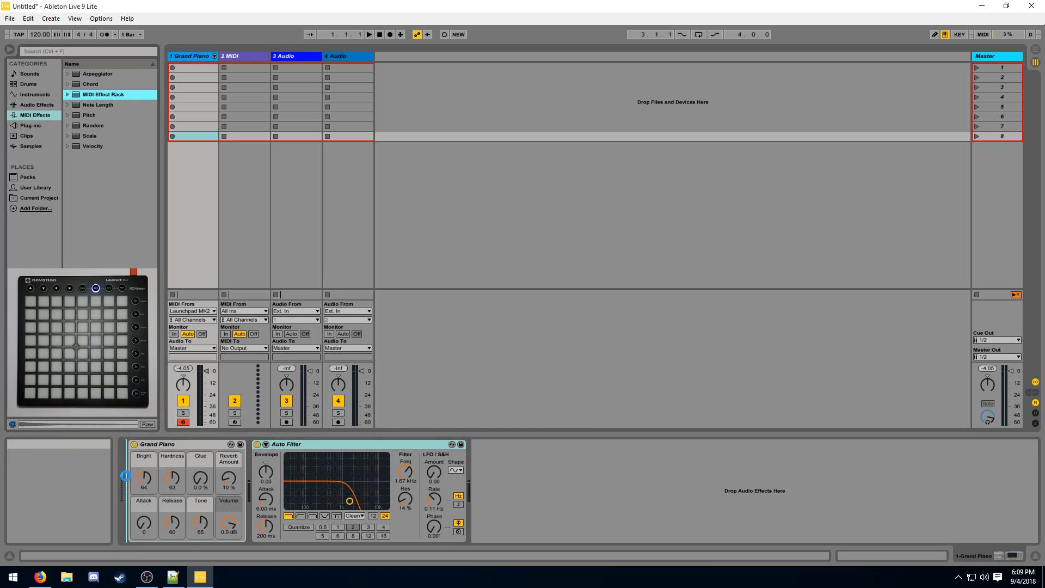
pyautogui.doubleClick(103, 94)
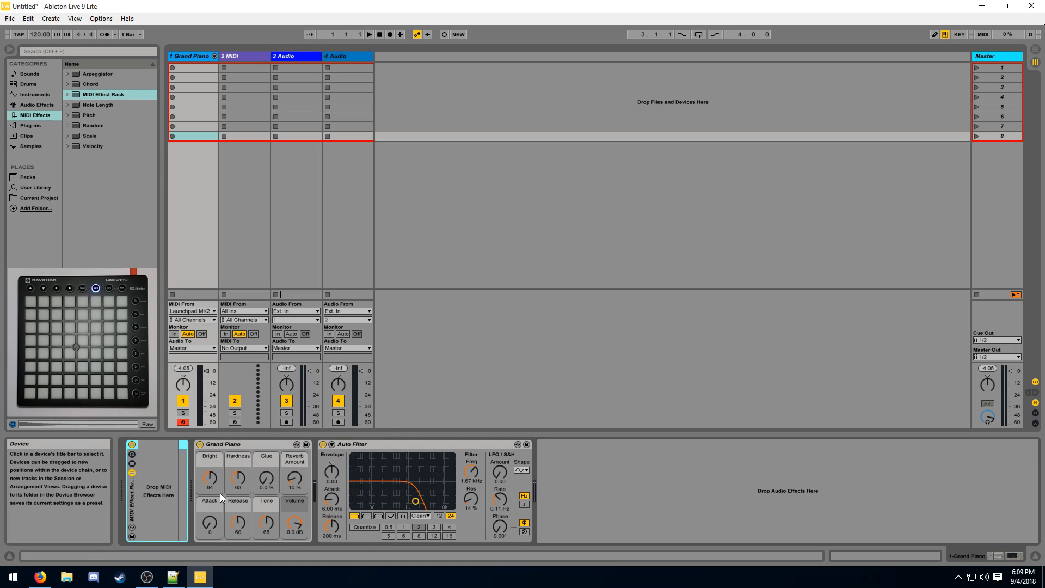
pyautogui.click(366, 445)
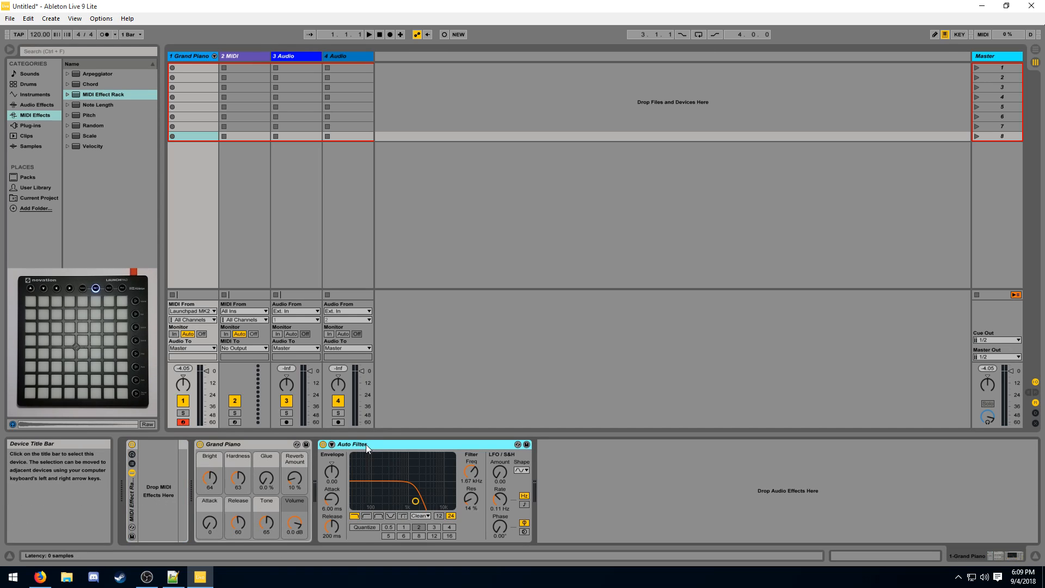
pyautogui.press('Delete')
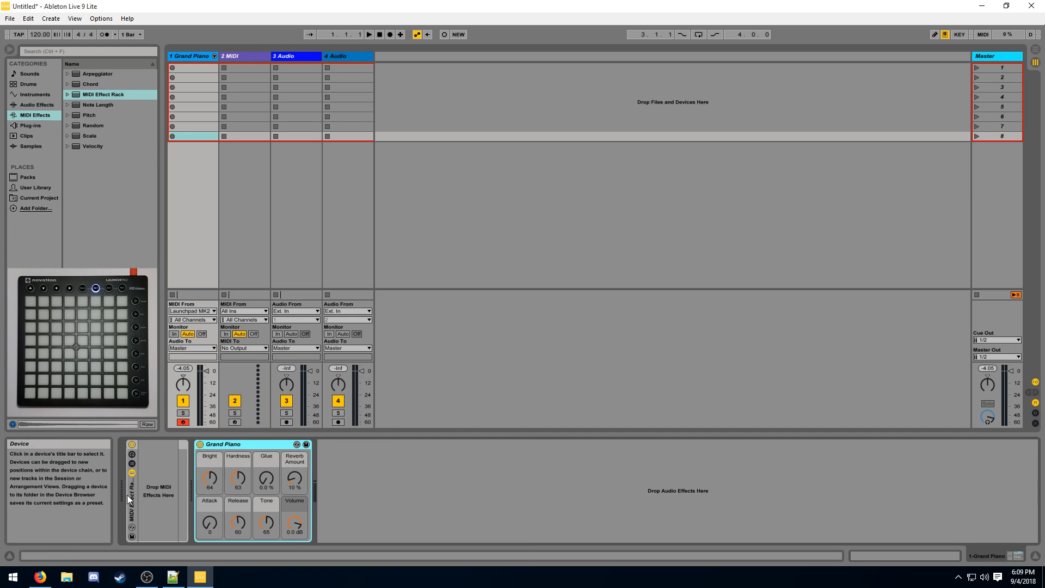
pyautogui.press('Delete')
pyautogui.press('Delete')
pyautogui.click(31, 146)
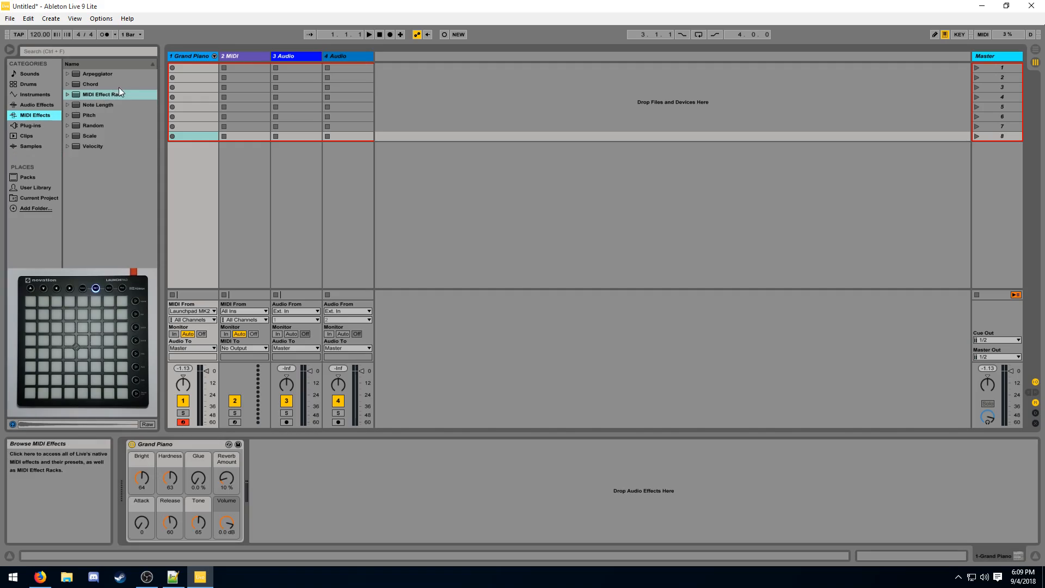
# Step: Insert a MIDI Effect Rack before the Grand Piano and show its chain list and key zones
pyautogui.moveTo(102, 93); pyautogui.dragTo(152, 489)
pyautogui.click(132, 465)
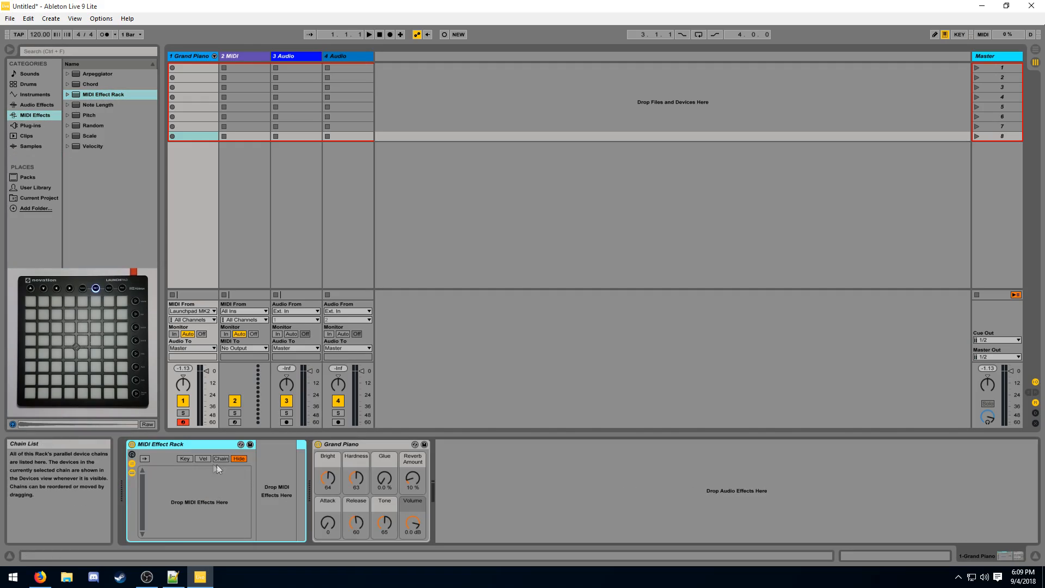
pyautogui.click(185, 458)
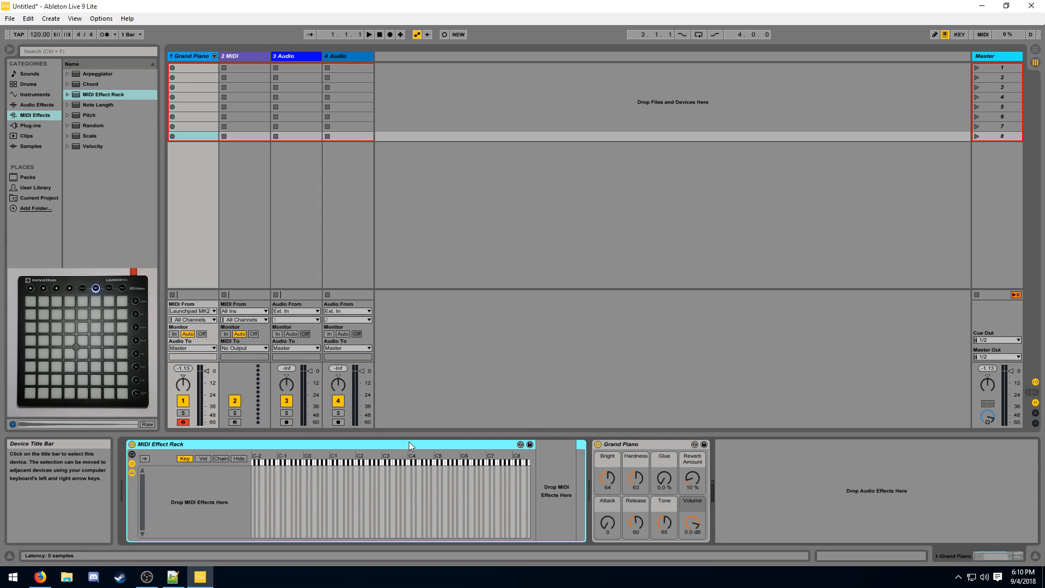
# Step: Clear track 1's devices, load an empty Drum Rack and select a few of its pads
pyautogui.hotkey('ctrl', 'z')
pyautogui.hotkey('ctrl', 'z')
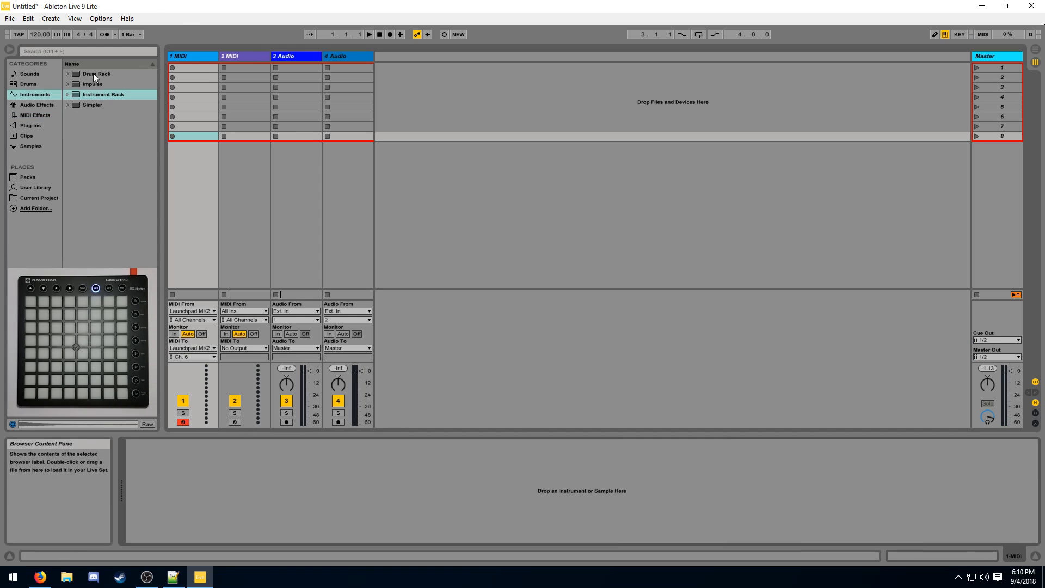
pyautogui.click(96, 73)
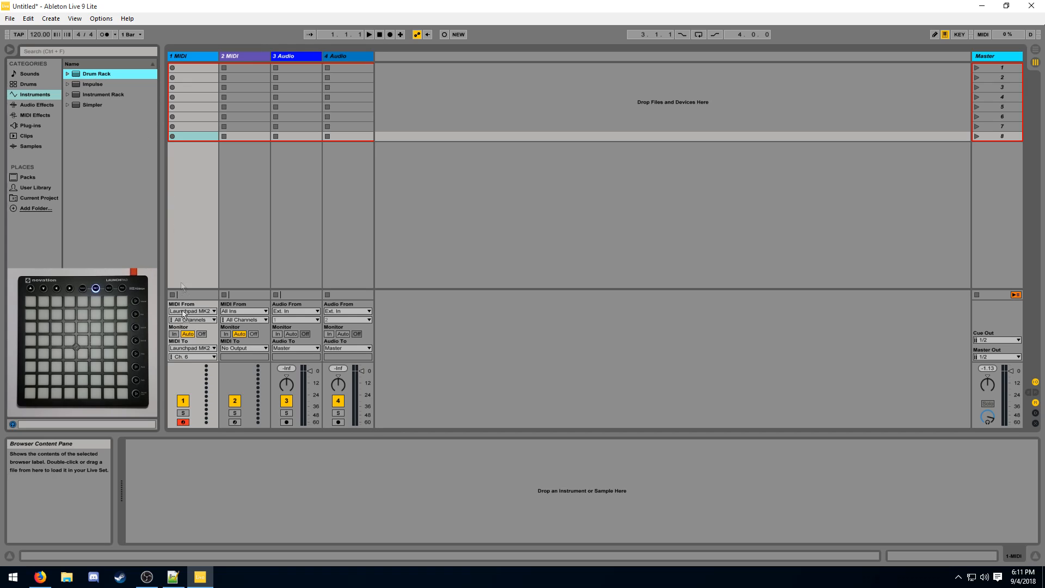
pyautogui.doubleClick(97, 74)
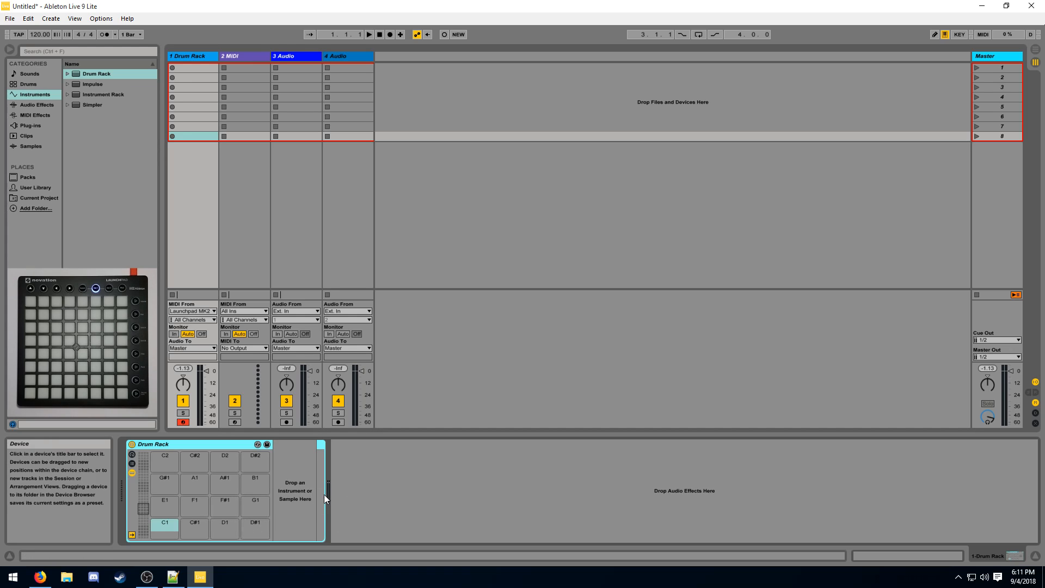
pyautogui.click(159, 504)
pyautogui.click(164, 479)
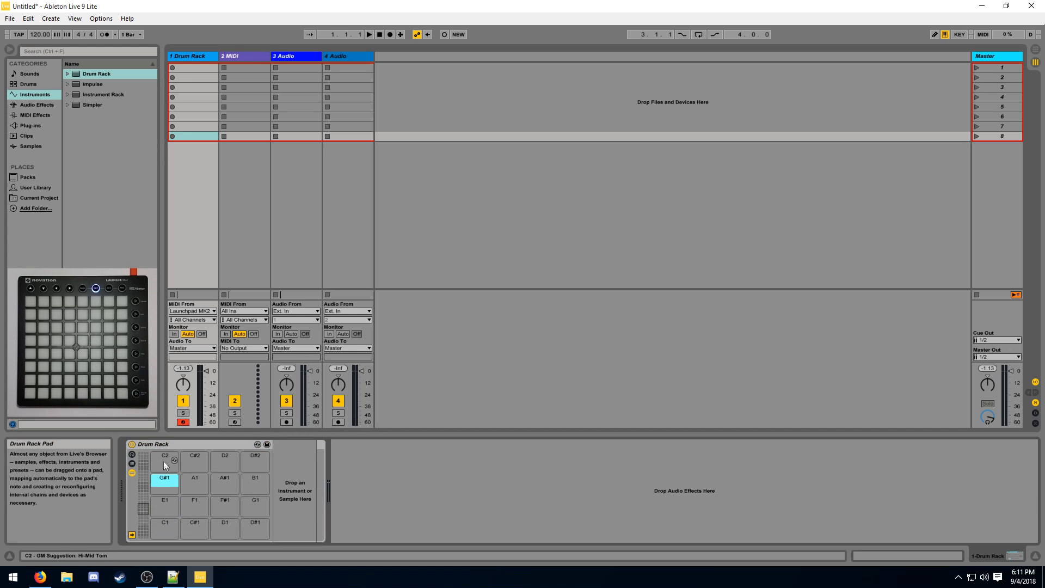
pyautogui.click(188, 478)
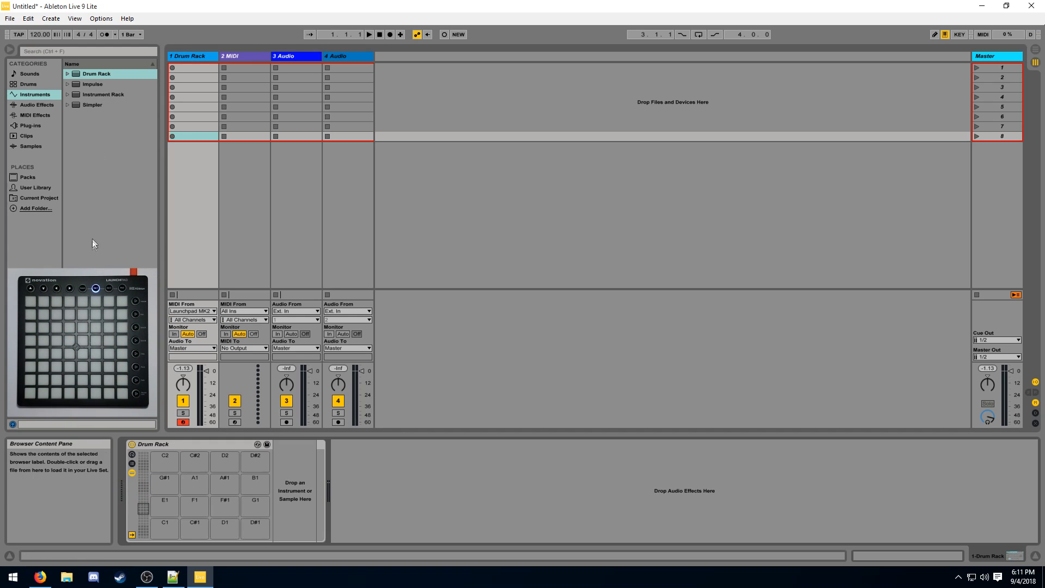
# Step: Search Samples for 'kick', put Kick 70s 3 on a drum pad, move it and audition it
pyautogui.click(39, 147)
pyautogui.click(58, 51)
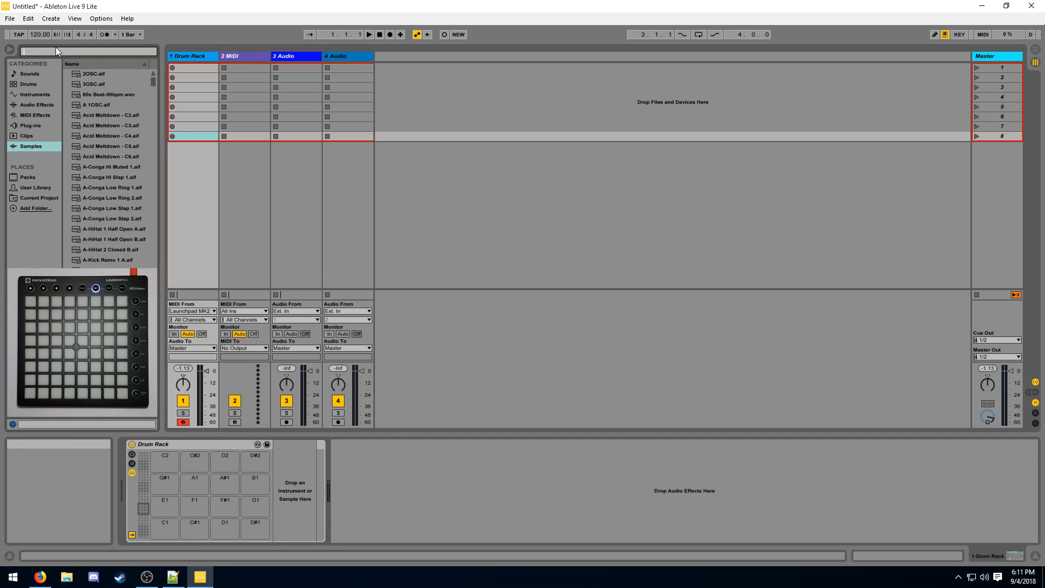
pyautogui.write('kick')
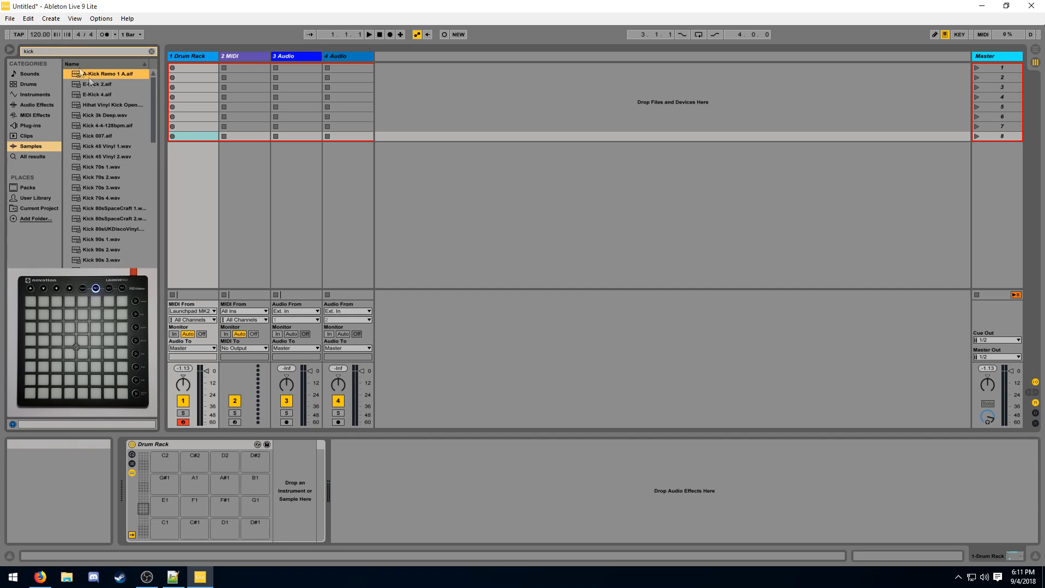
pyautogui.click(104, 187)
pyautogui.moveTo(104, 187); pyautogui.dragTo(146, 512)
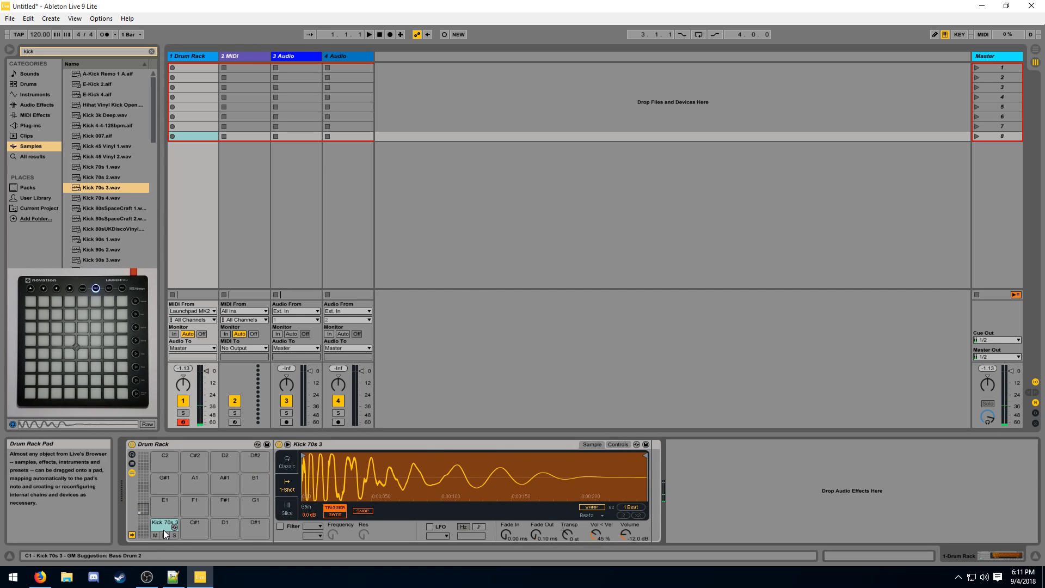
pyautogui.moveTo(163, 525)
pyautogui.mouseDown()
pyautogui.moveTo(258, 457)
pyautogui.moveTo(258, 501)
pyautogui.mouseUp()
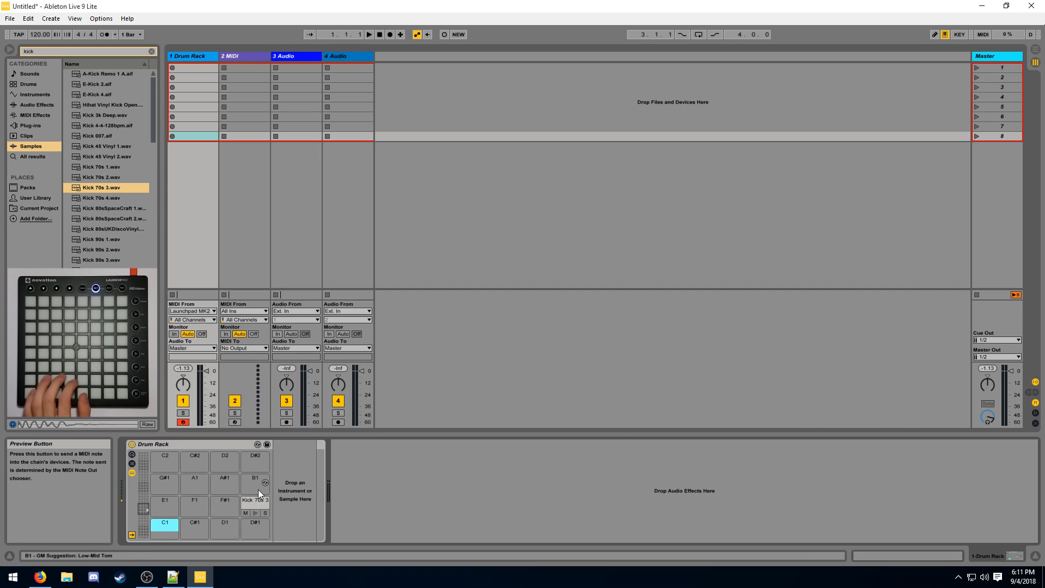
pyautogui.click(258, 490)
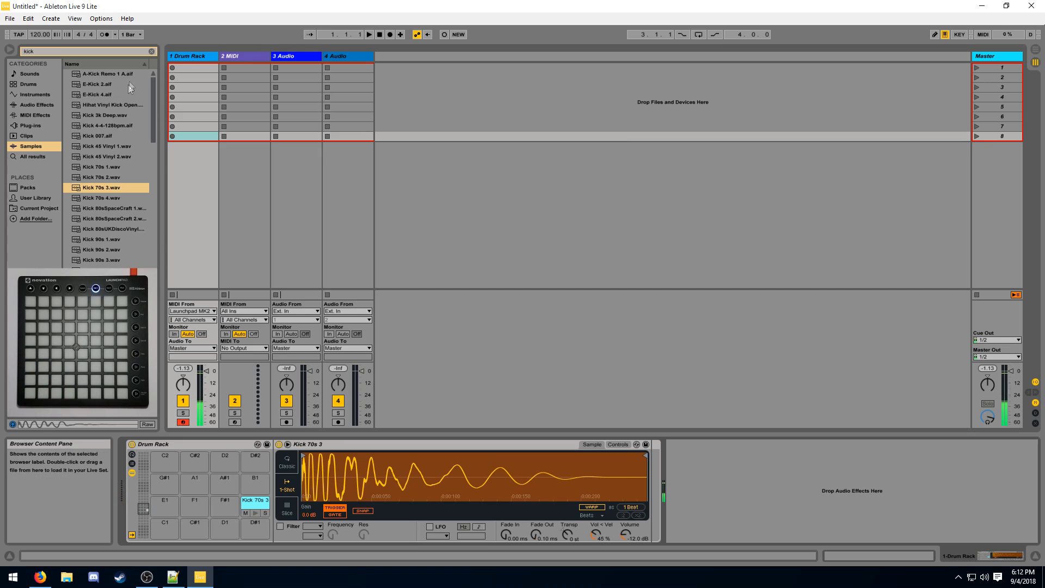
# Step: Search 'snare', load Snare 70s MPC 3 onto the C#2 pad, then delete the Drum Rack
pyautogui.click(81, 51)
pyautogui.write('snare')
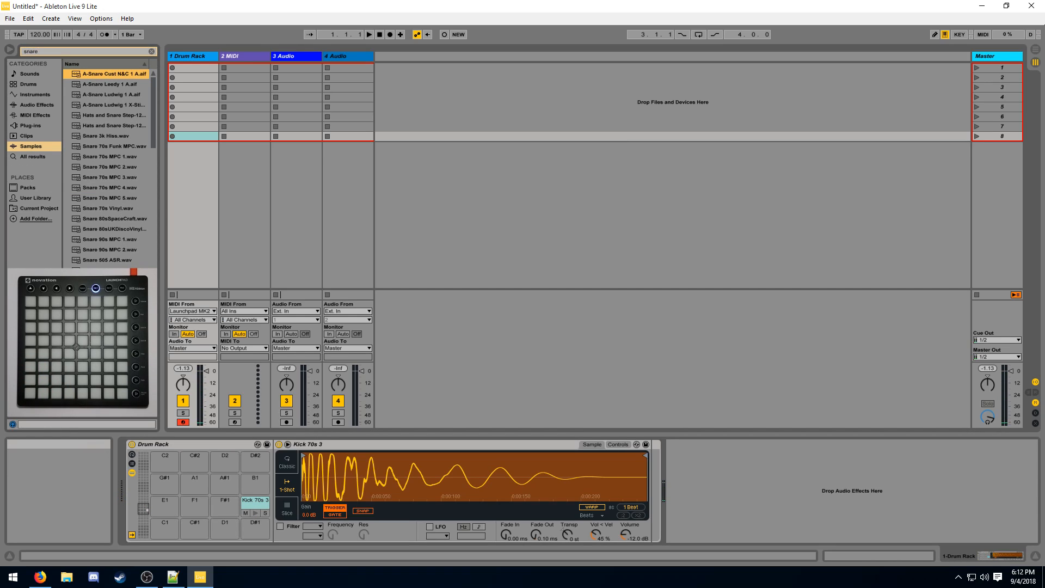
pyautogui.click(110, 177)
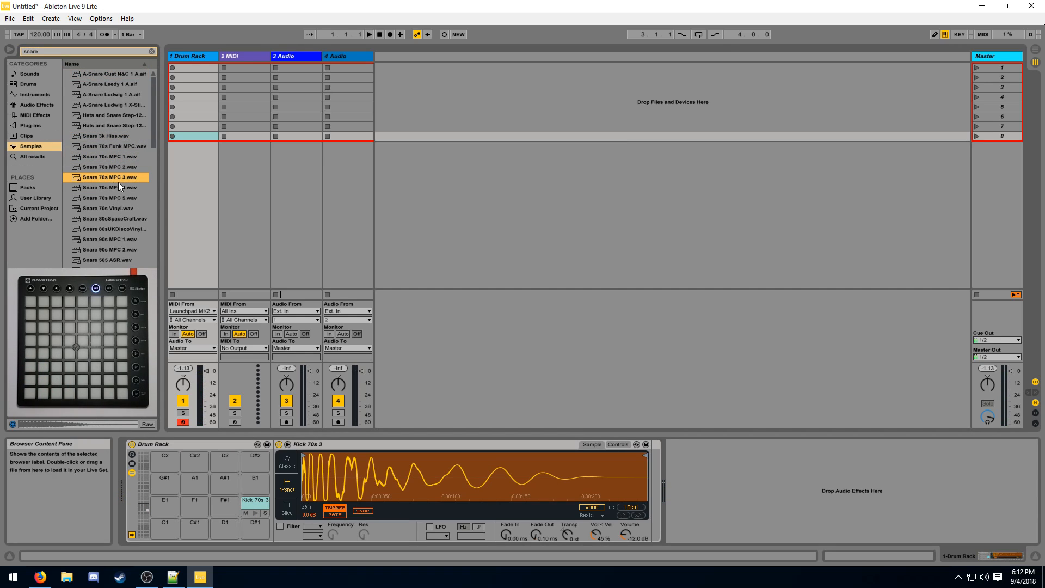
pyautogui.moveTo(377, 567); pyautogui.dragTo(225, 458)
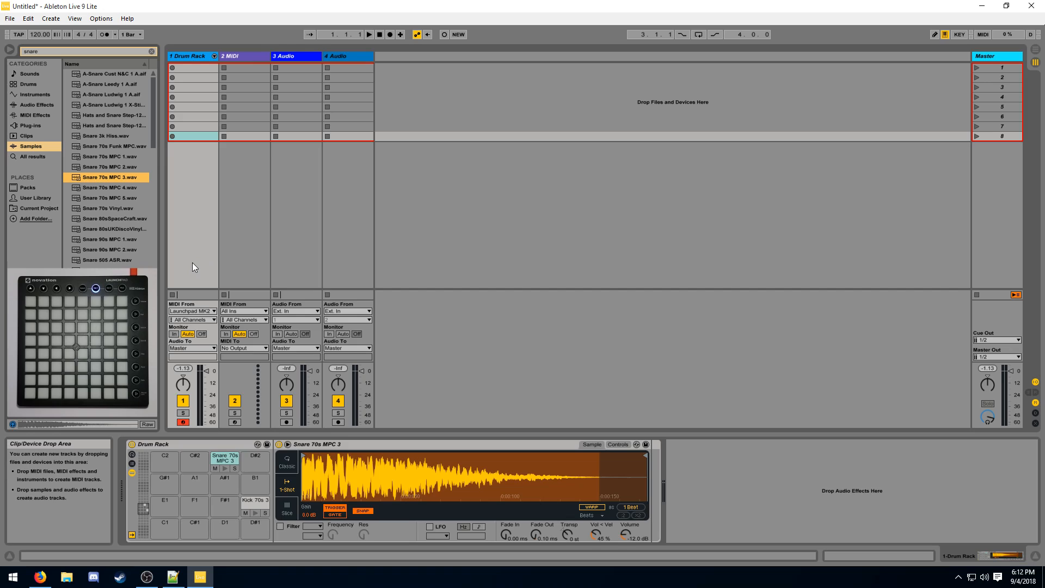
pyautogui.press('Delete')
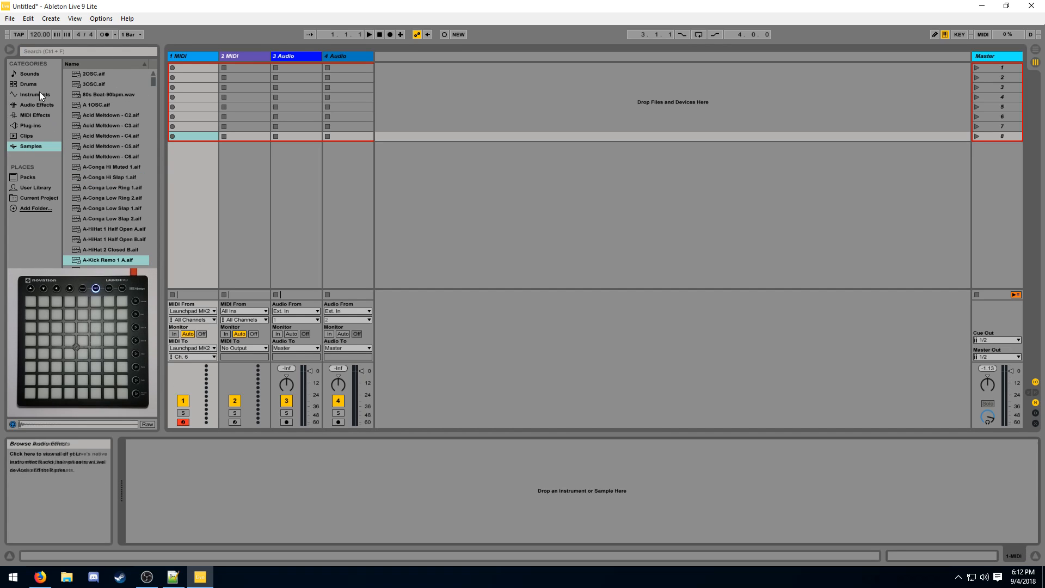
# Step: Load an Instrument Rack onto track 1 and search the library for 'grand piano'
pyautogui.click(35, 94)
pyautogui.moveTo(90, 95); pyautogui.dragTo(183, 482)
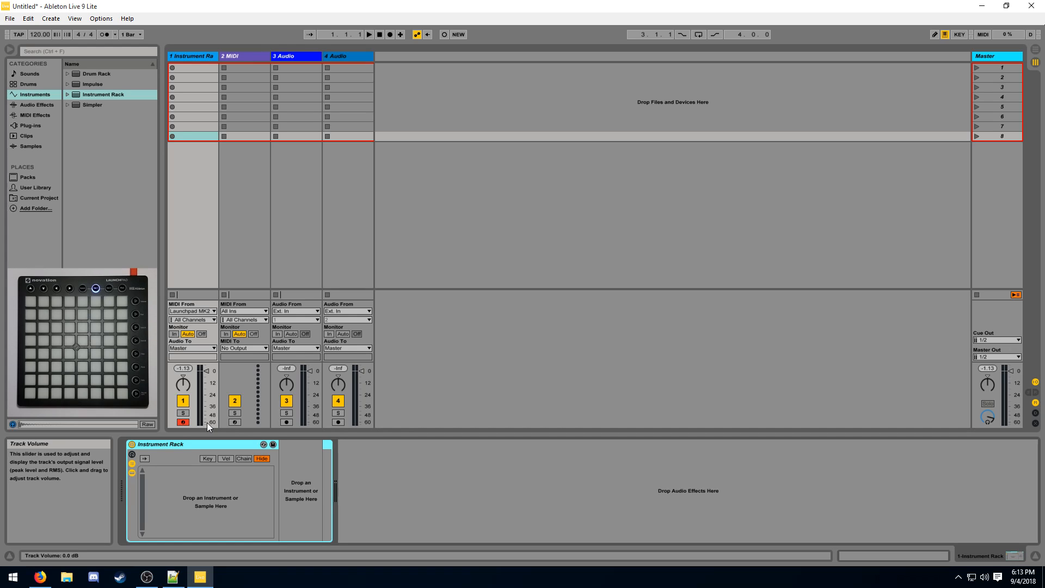
pyautogui.click(82, 50)
pyautogui.write('drand piano')
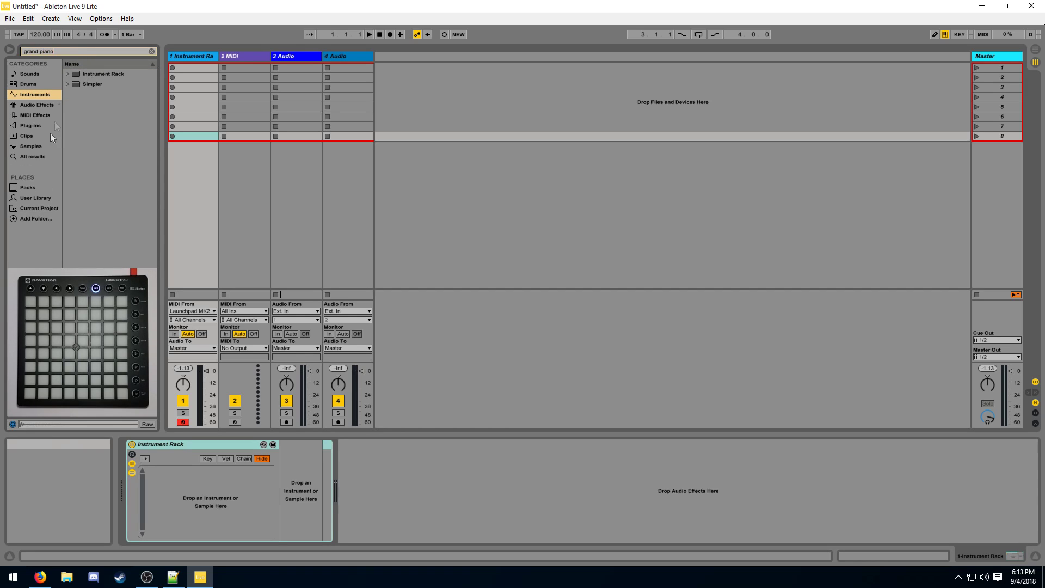
pyautogui.press('Return')
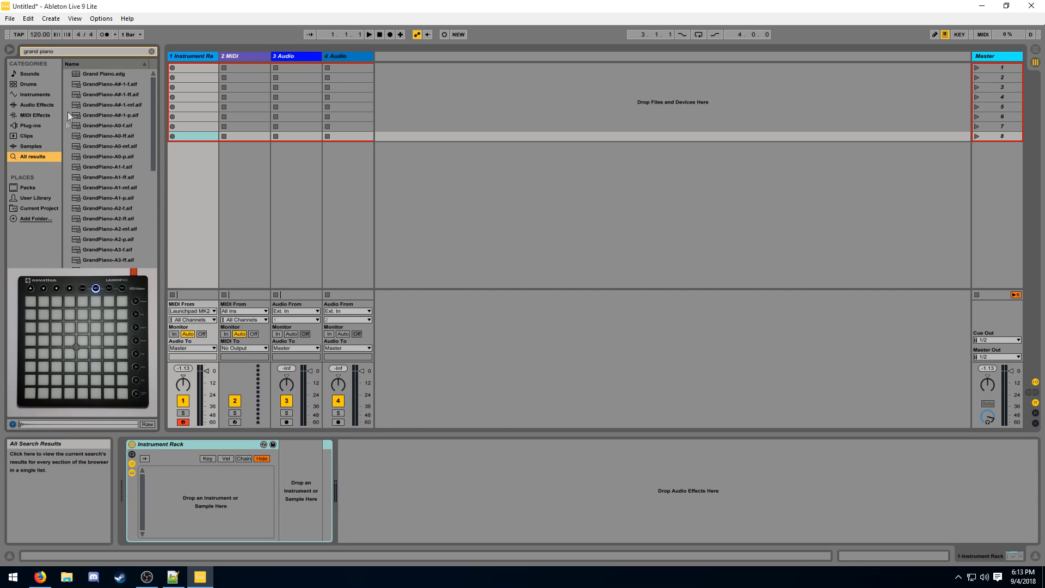
# Step: Add Grand Piano.adg as a chain in the rack, show the key zones and clear the search
pyautogui.moveTo(102, 74); pyautogui.dragTo(226, 490)
pyautogui.click(208, 460)
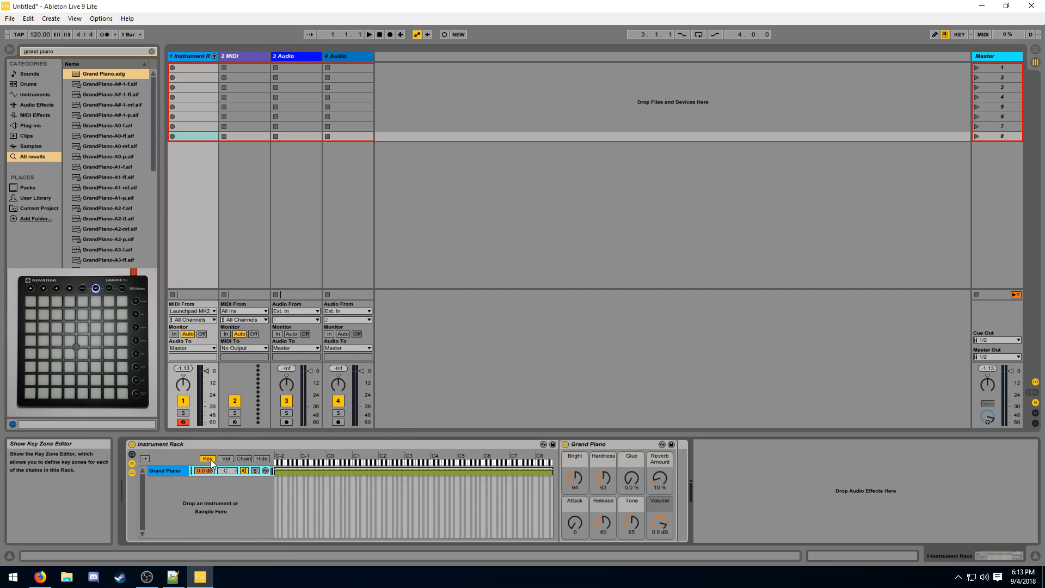
pyautogui.click(152, 52)
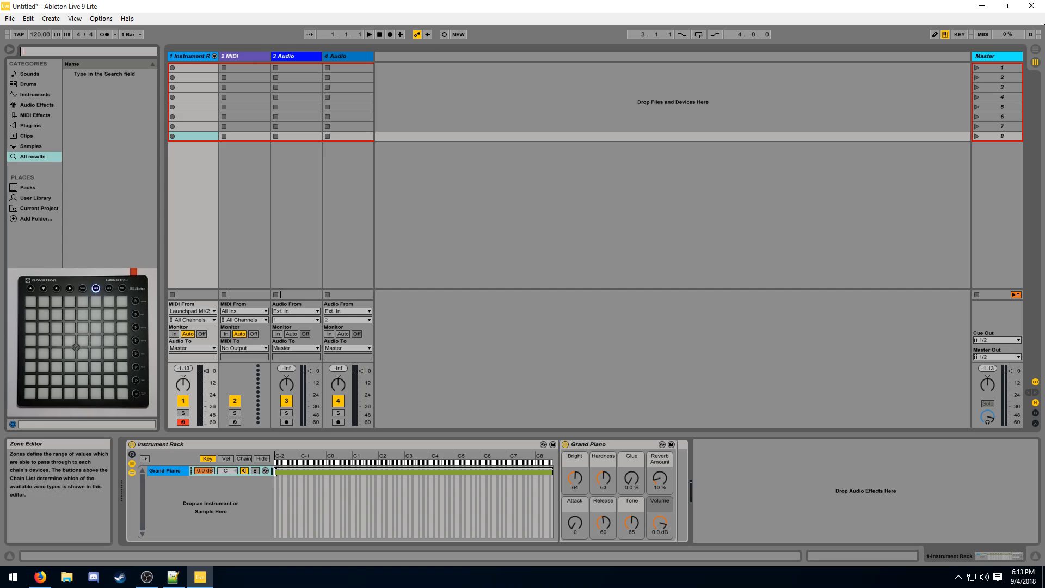
# Step: Narrow and shift the Grand Piano key zone to roughly C3–C5, then start a 'bass' search
pyautogui.moveTo(275, 480); pyautogui.dragTo(406, 481)
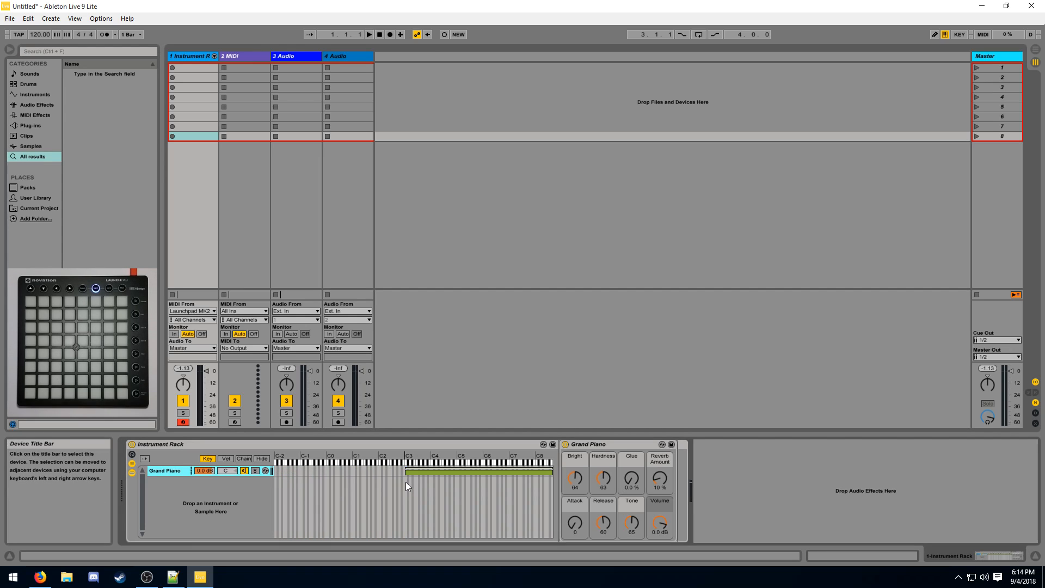
pyautogui.moveTo(549, 480); pyautogui.dragTo(490, 479)
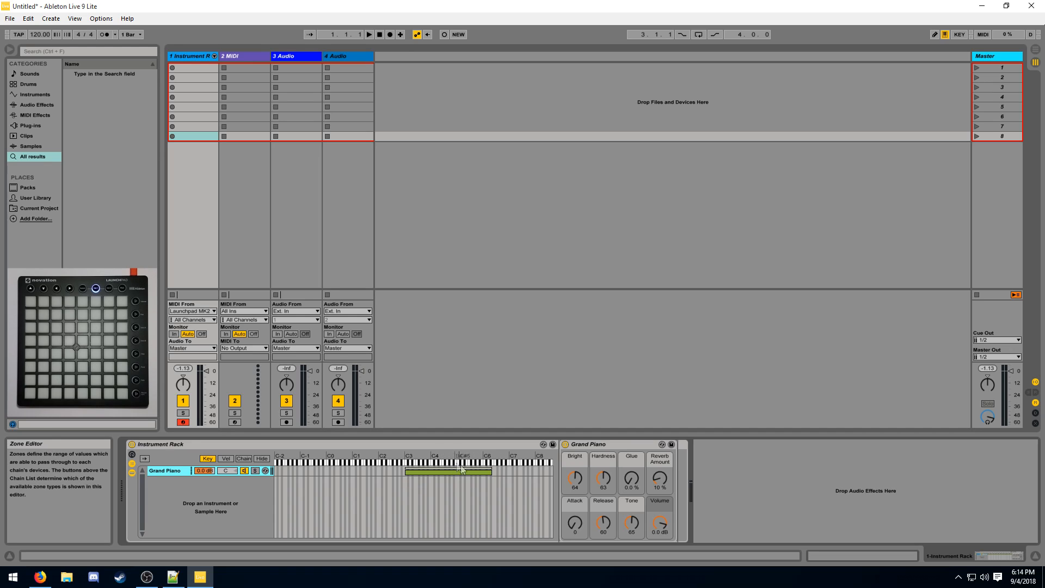
pyautogui.moveTo(447, 472)
pyautogui.mouseDown()
pyautogui.moveTo(417, 475)
pyautogui.moveTo(433, 481)
pyautogui.mouseUp()
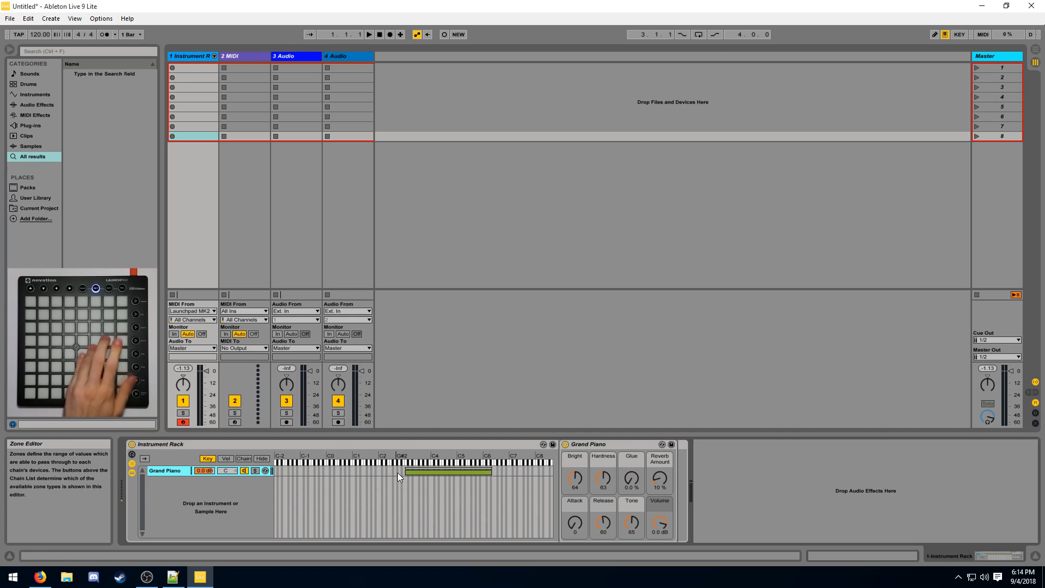
pyautogui.click(88, 51)
pyautogui.write('bass')
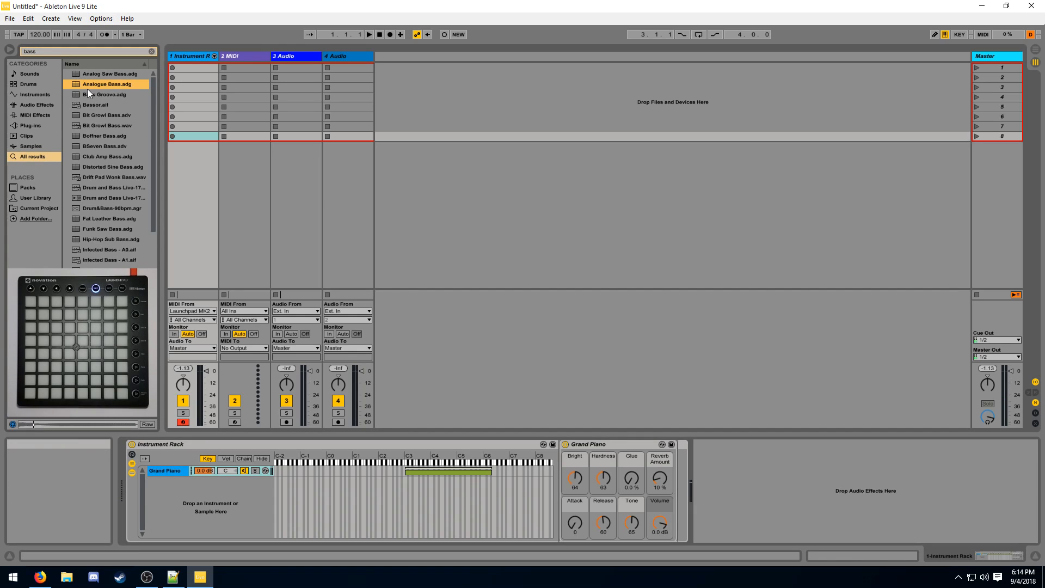
# Step: Add Bit Growl Bass.adv as a second chain and set its key zone below the piano, roughly C1–C3
pyautogui.click(106, 116)
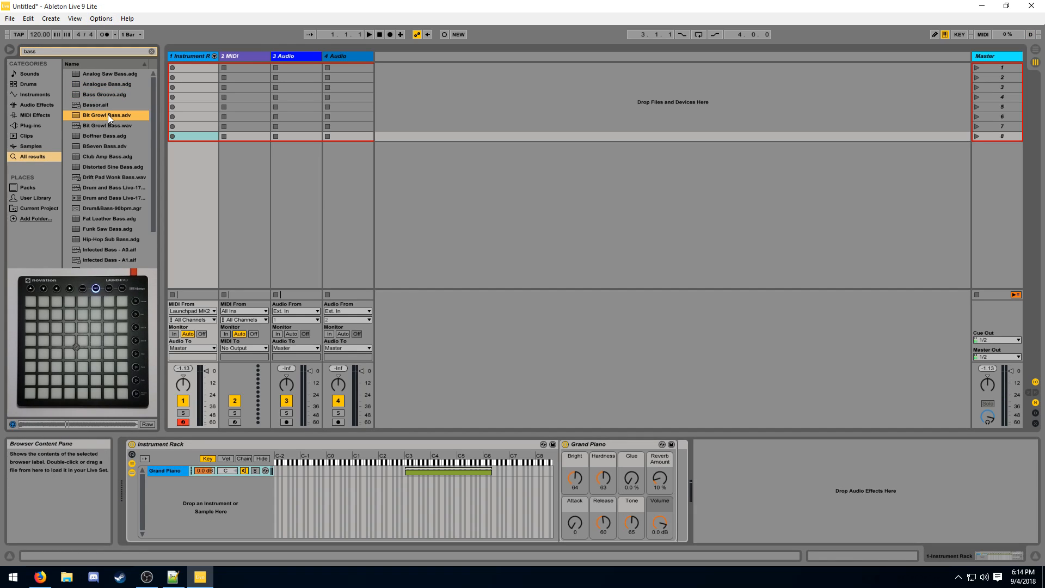
pyautogui.moveTo(106, 115); pyautogui.dragTo(259, 484)
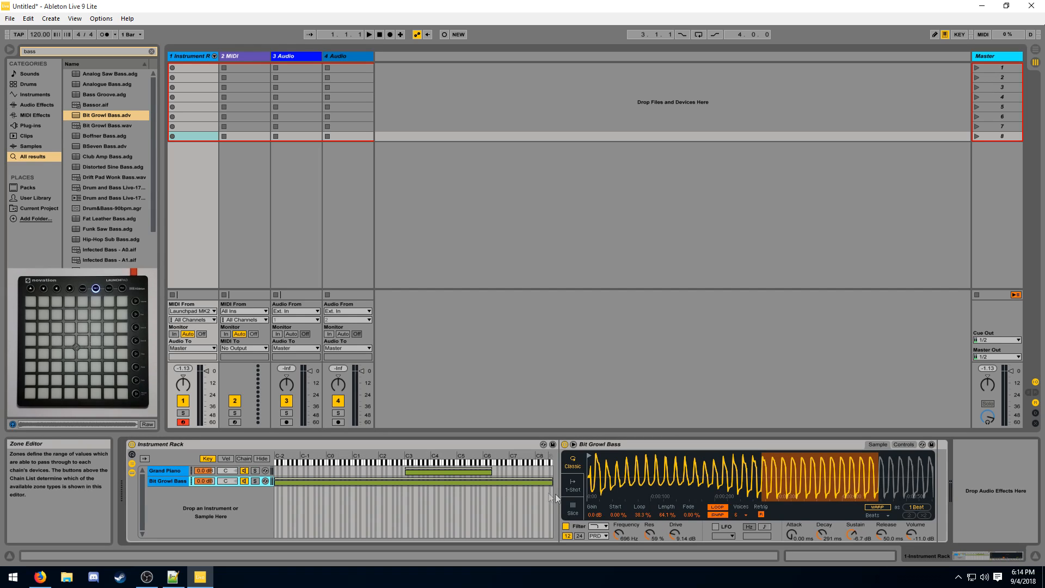
pyautogui.moveTo(552, 481); pyautogui.dragTo(364, 481)
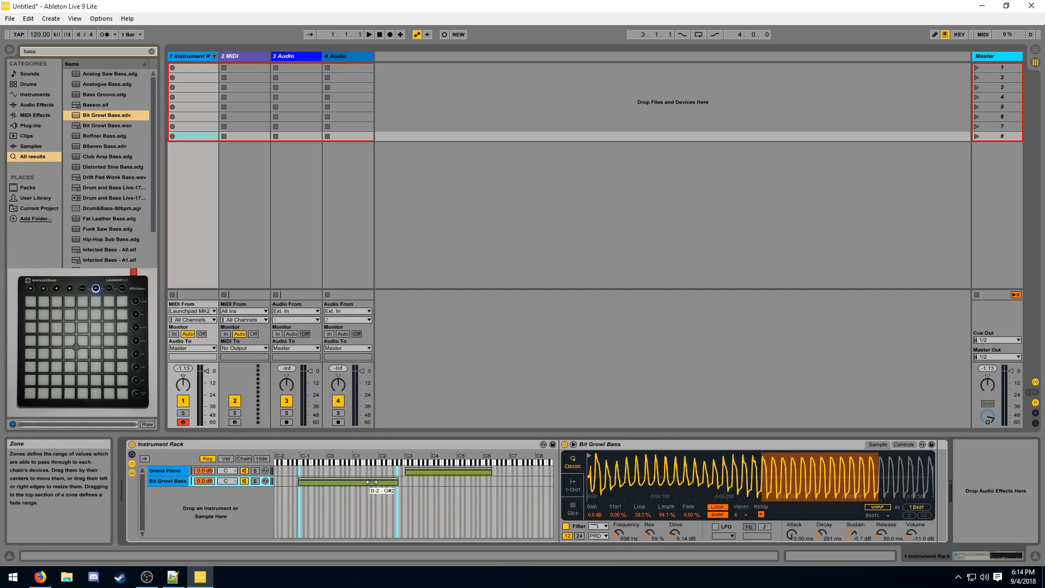
pyautogui.moveTo(278, 481); pyautogui.dragTo(353, 481)
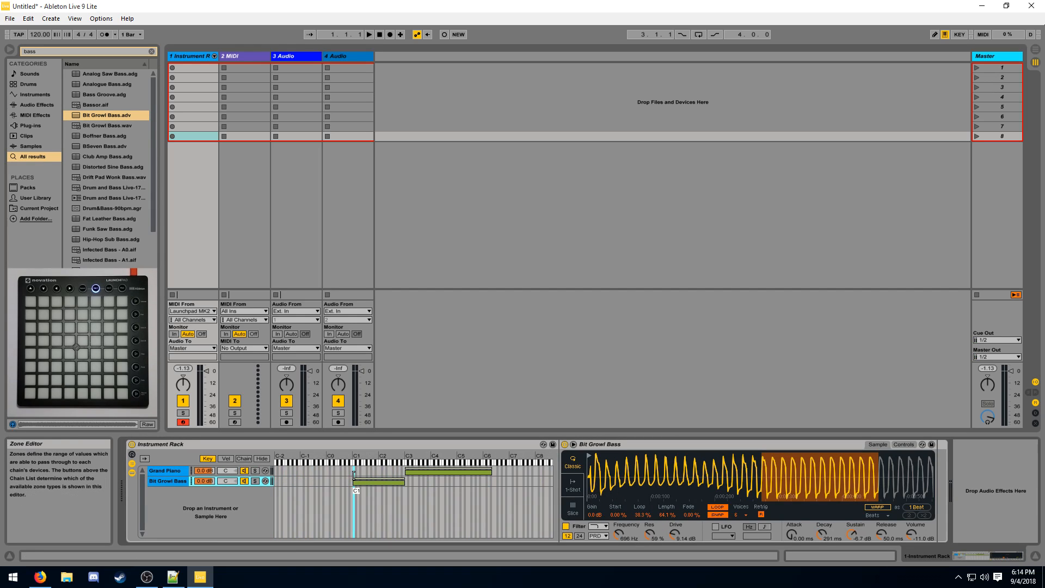